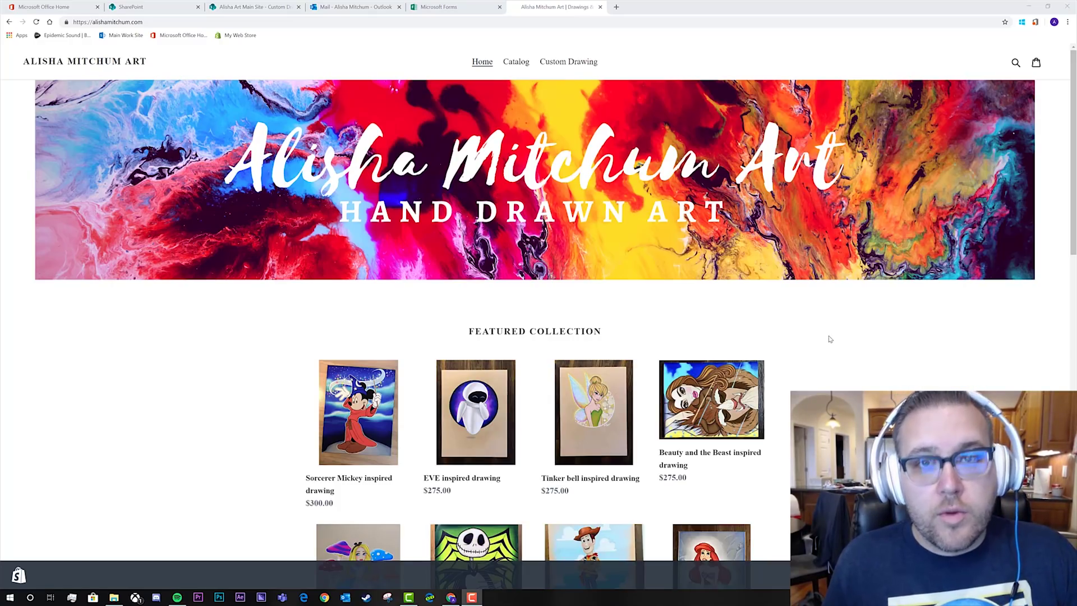
# Step: Look over the art shop's home page, from the banner and featured collection down to the footer
pyautogui.scroll(-4, 836, 293)
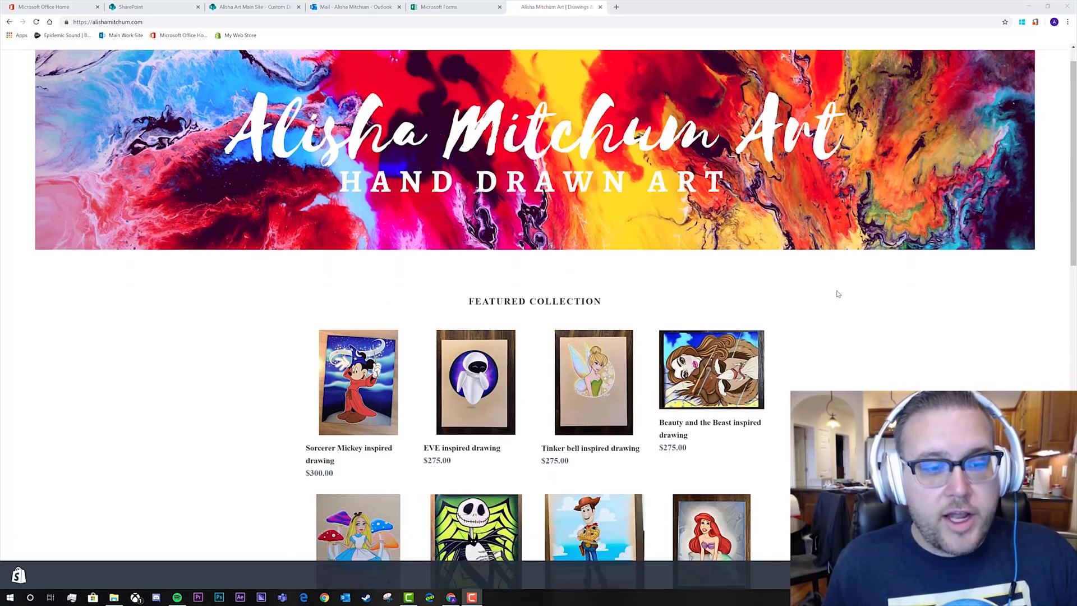
pyautogui.scroll(4, 836, 293)
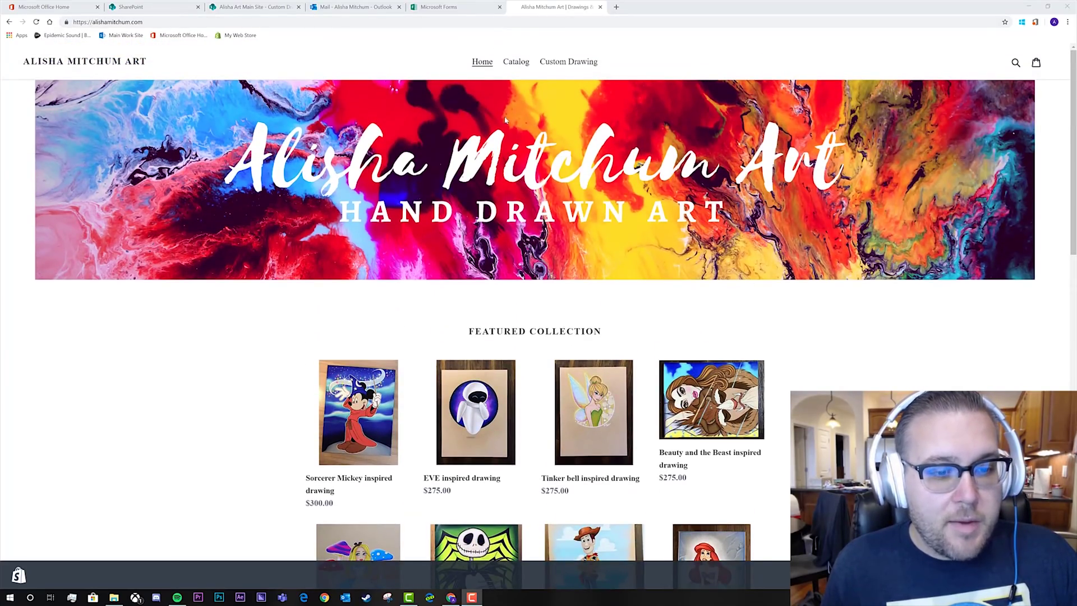
pyautogui.scroll(-6, 791, 253)
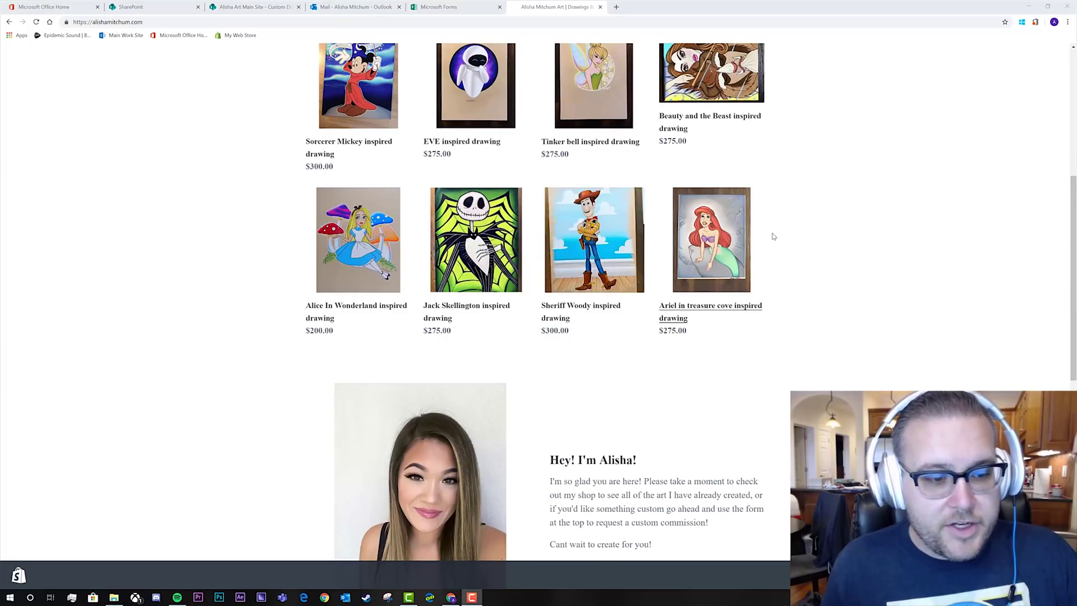
pyautogui.scroll(-9, 772, 236)
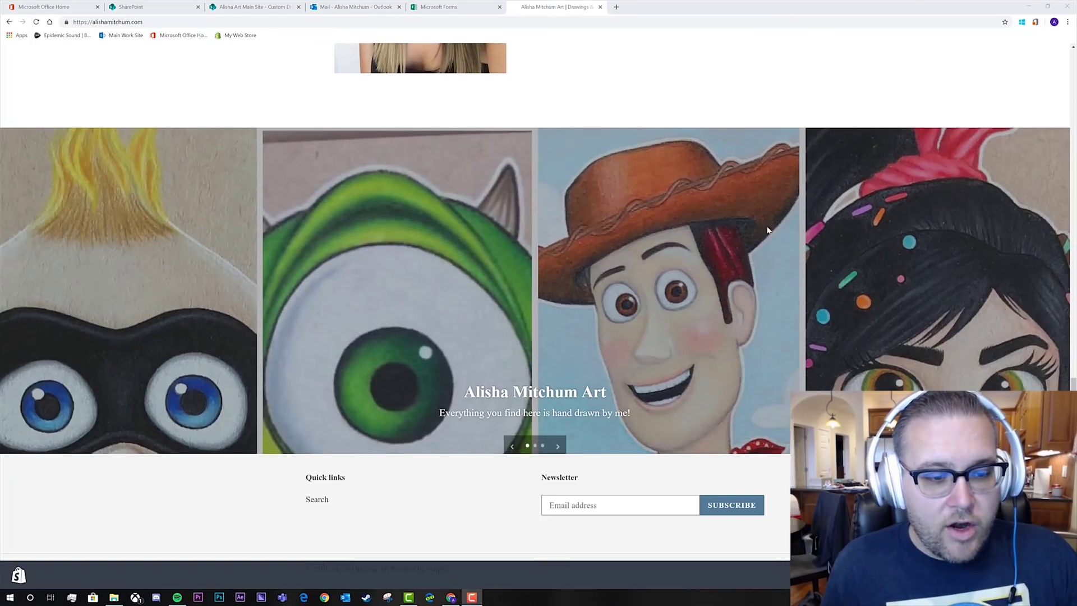
pyautogui.scroll(4, 646, 329)
pyautogui.scroll(-4, 662, 393)
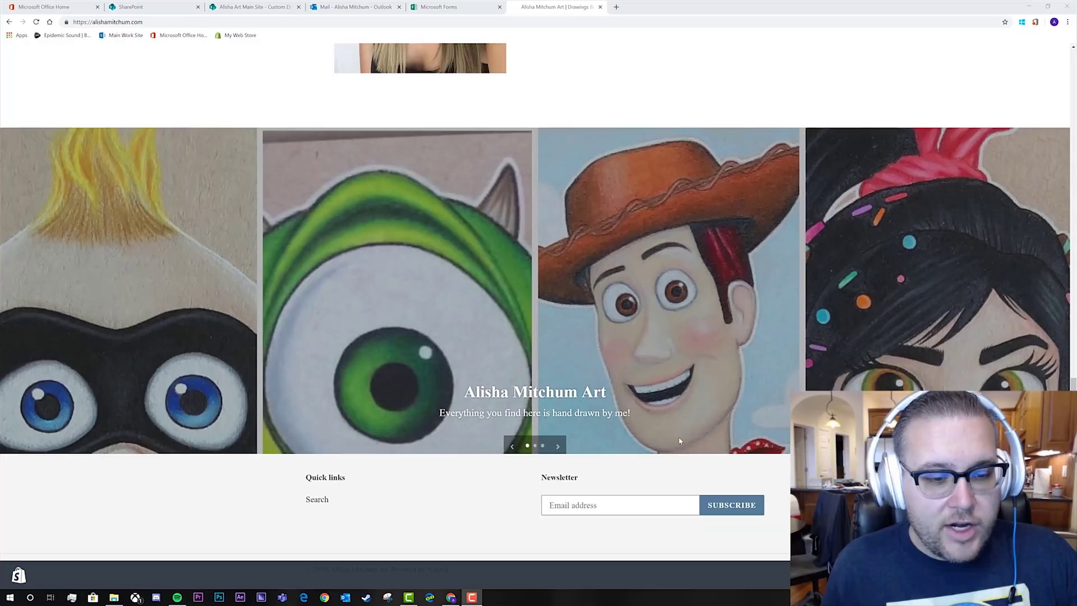
pyautogui.scroll(15, 399, 495)
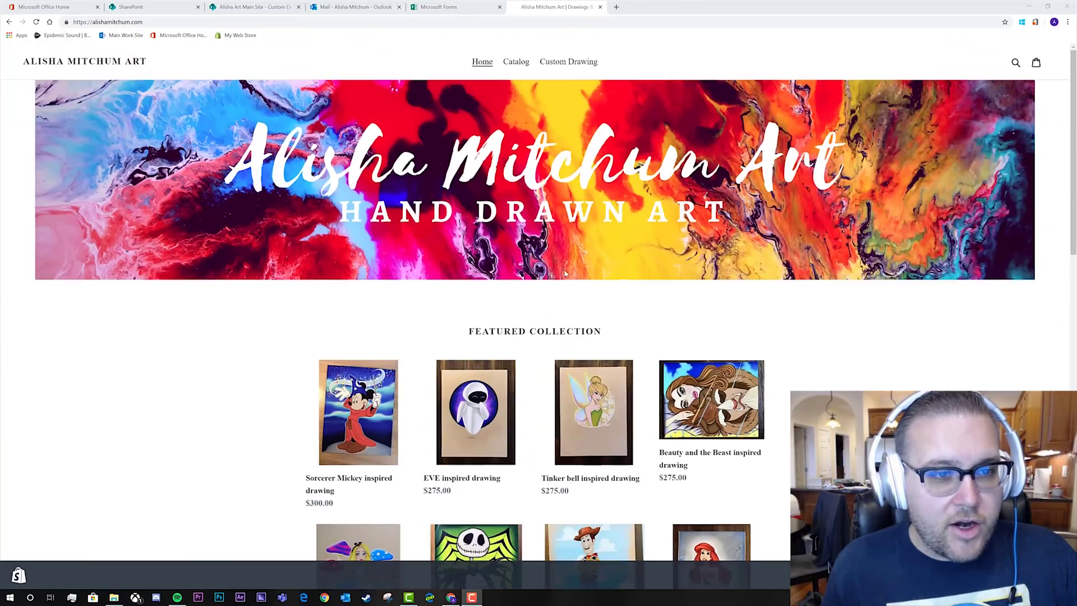
# Step: Browse the product catalog through page 4 and view the request form on the Custom Drawing page
pyautogui.click(524, 62)
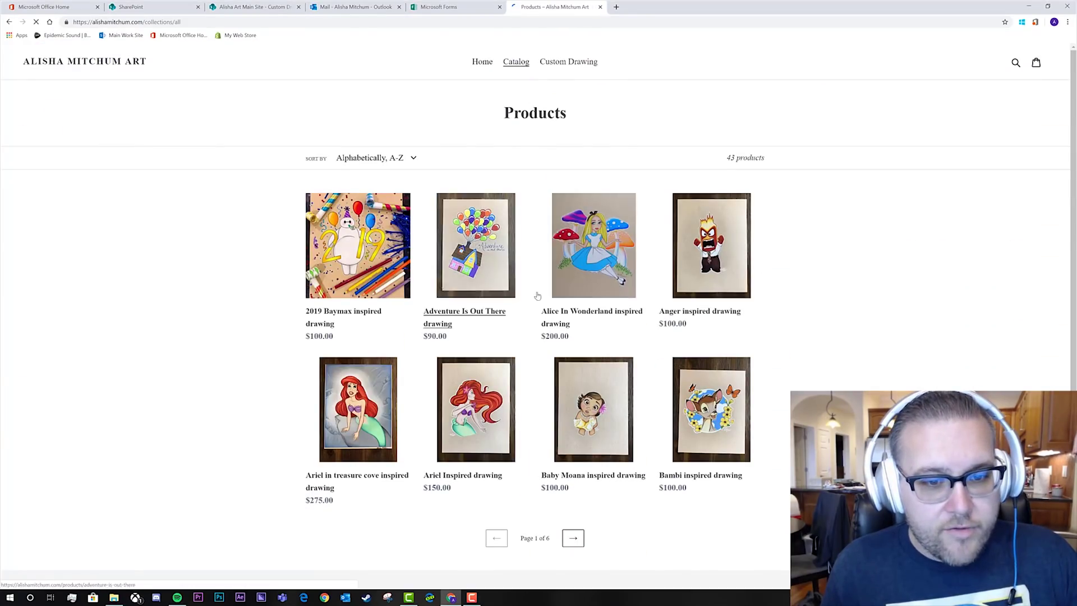
pyautogui.click(574, 538)
pyautogui.click(573, 538)
pyautogui.click(574, 532)
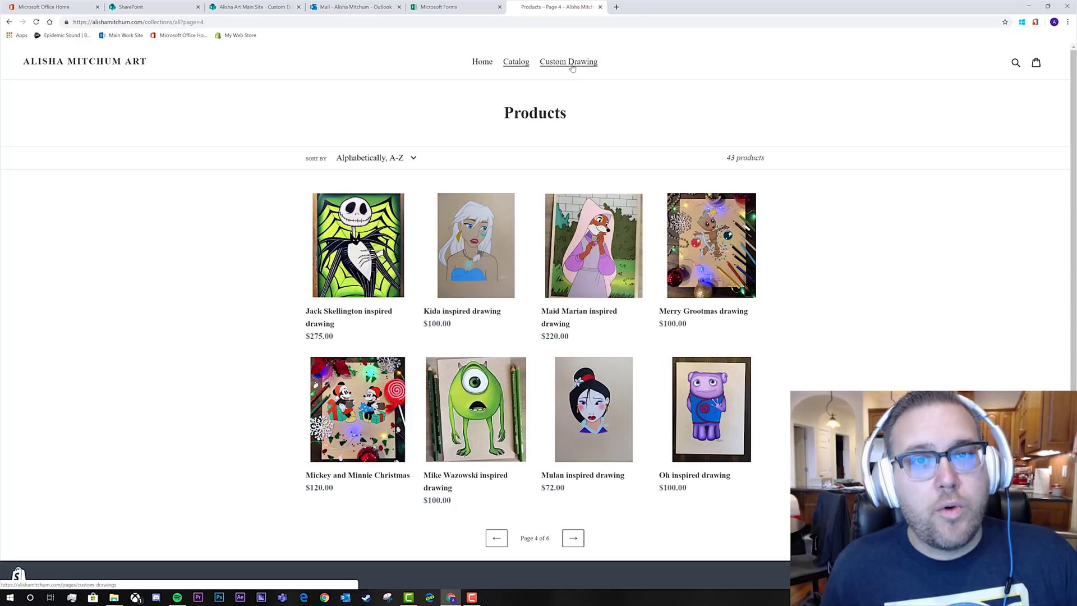
pyautogui.click(572, 66)
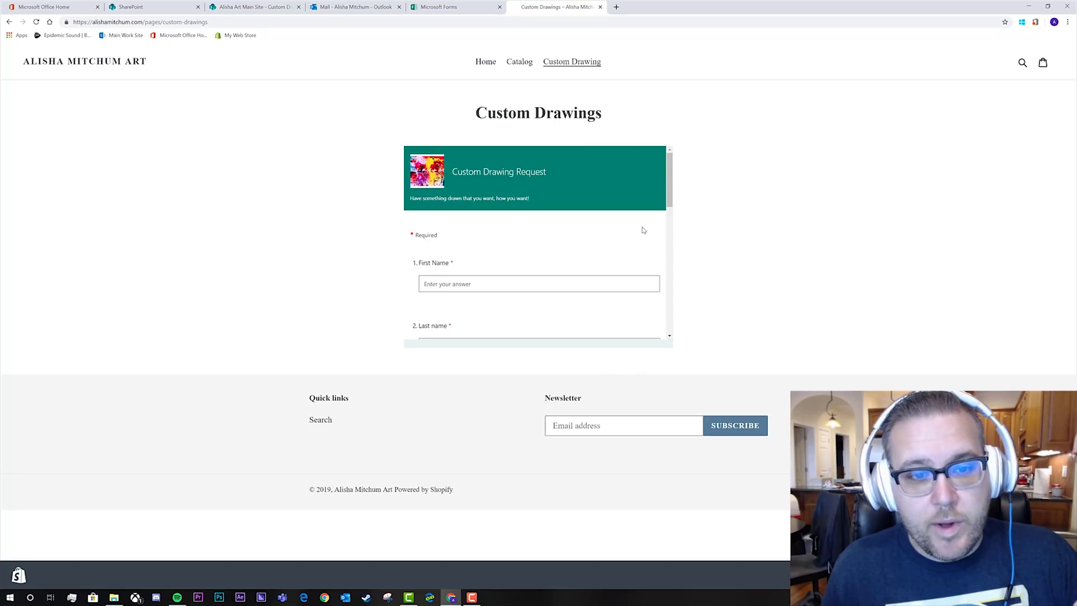
pyautogui.moveTo(670, 167); pyautogui.dragTo(729, 161)
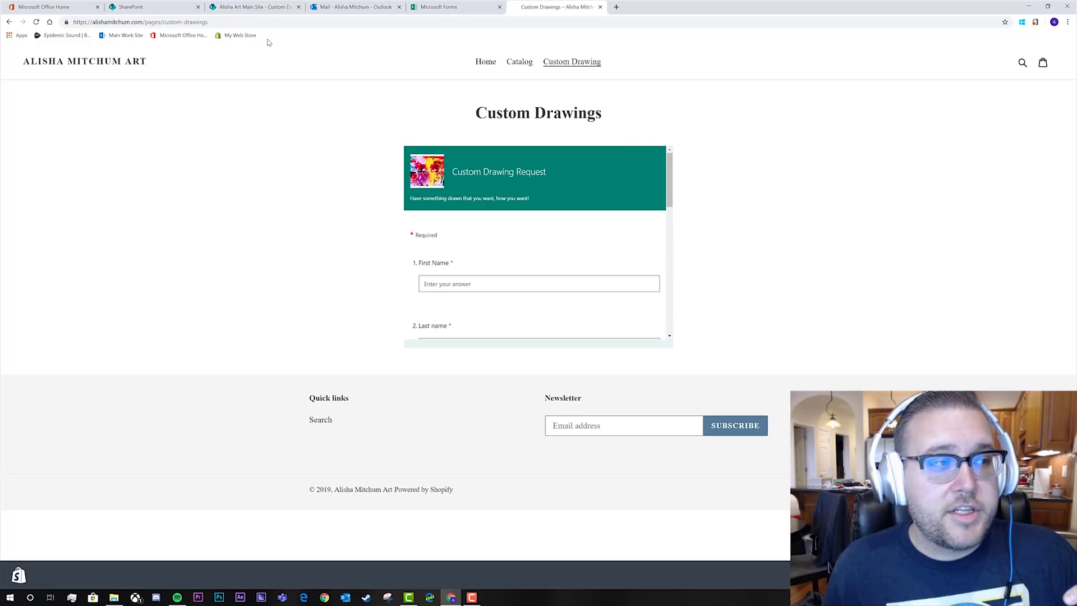
# Step: Open flow.microsoft.com in a new browser tab
pyautogui.click(617, 7)
pyautogui.write('flow.microsoft.')
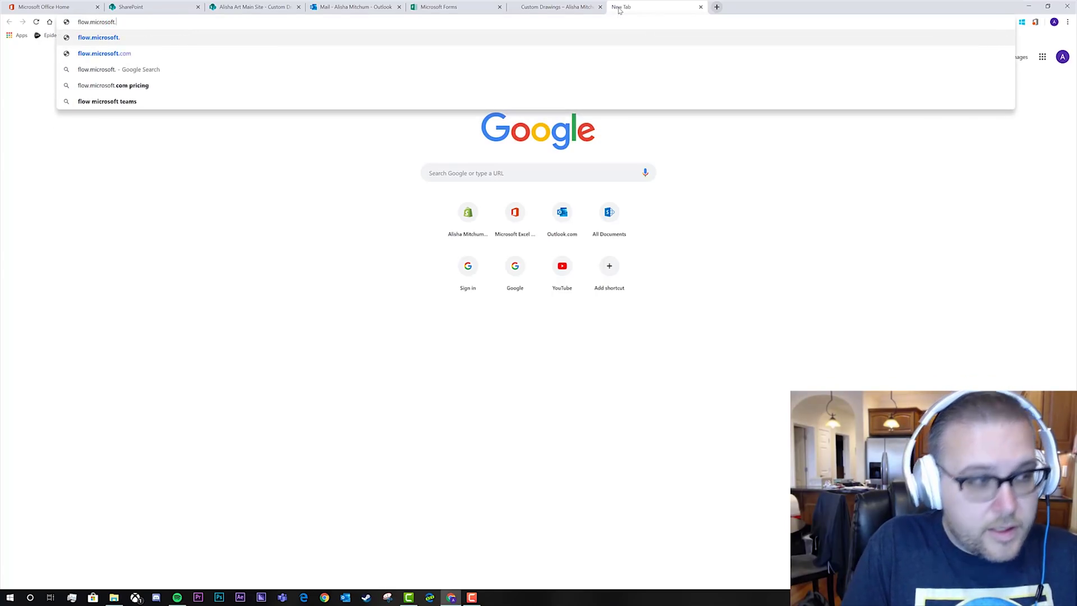
pyautogui.write('com')
pyautogui.press('Return')
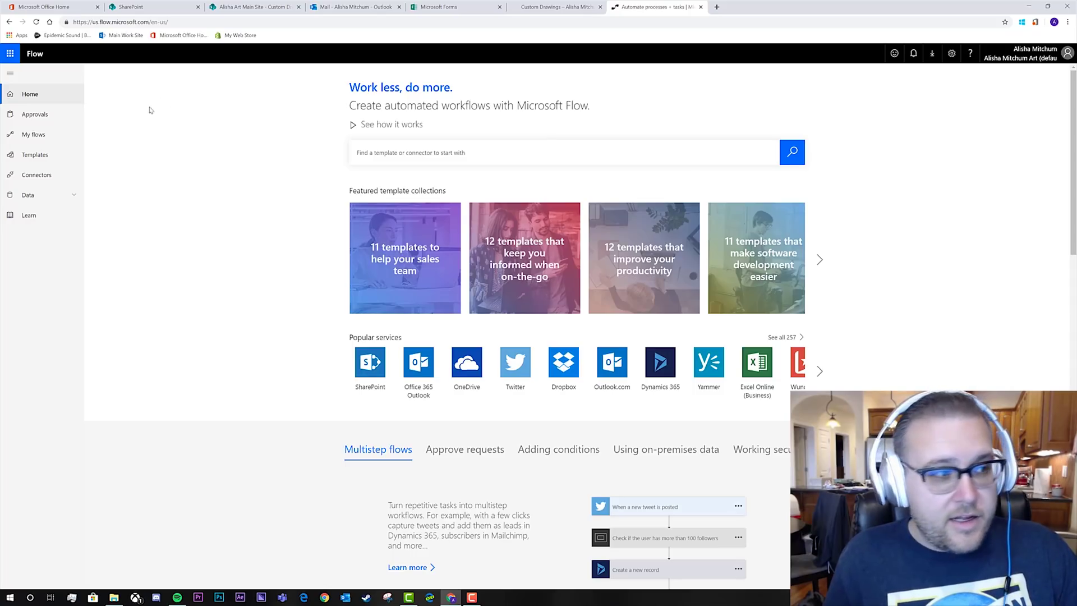
# Step: Open the Custom Drawing Requests flow from the personal flows for editing
pyautogui.click(40, 137)
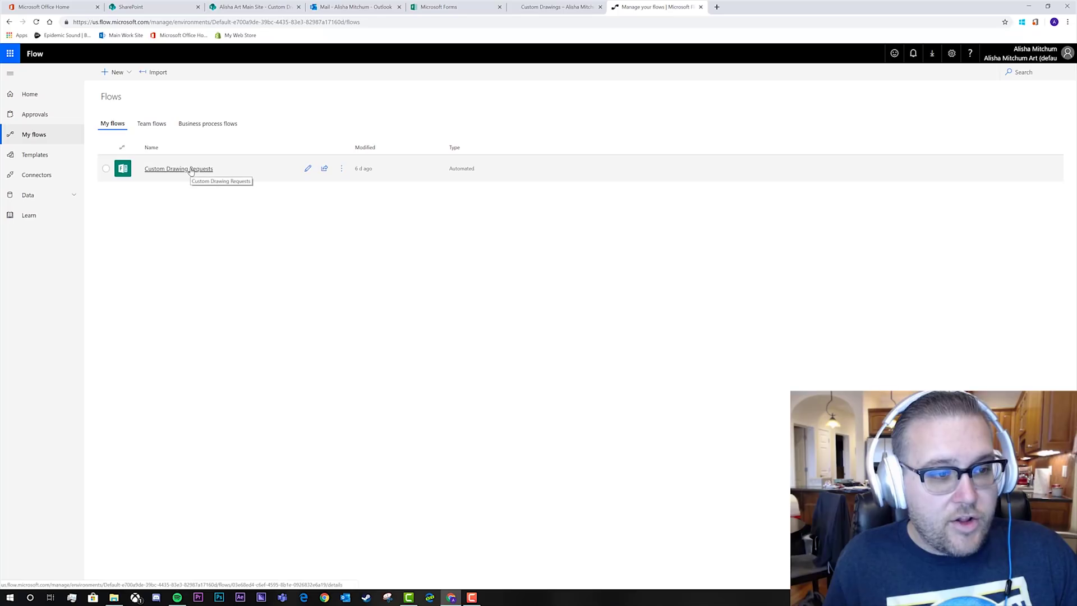
pyautogui.click(191, 170)
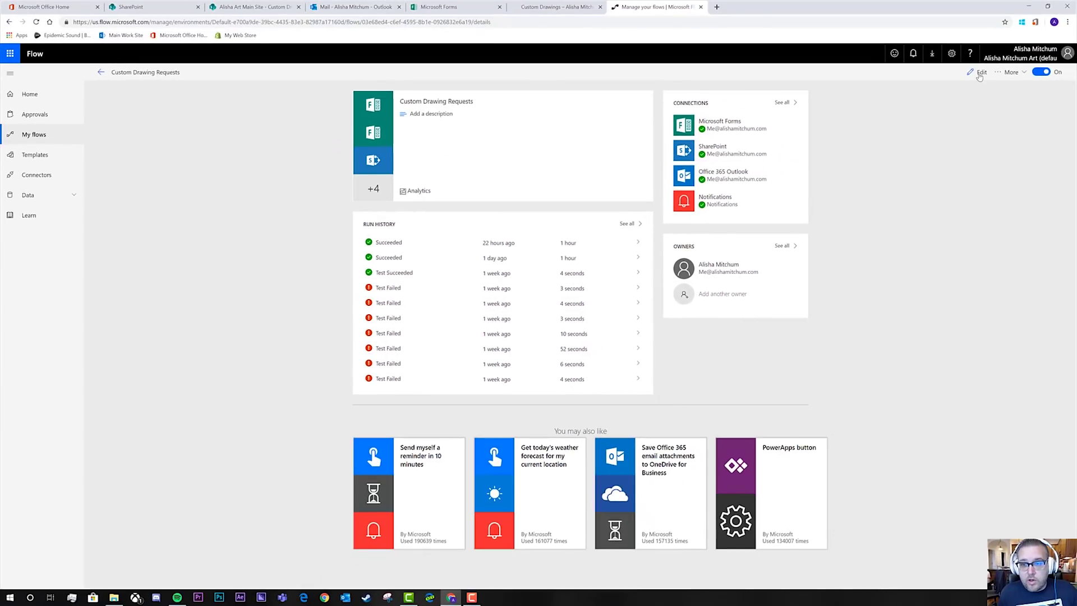
pyautogui.click(977, 72)
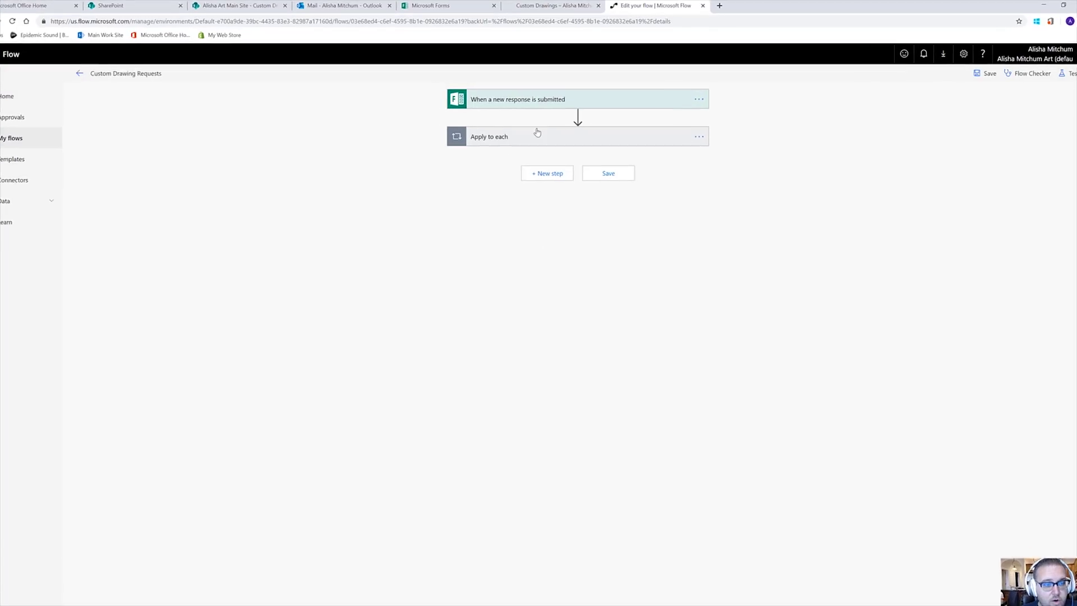
# Step: Inspect the form used by the new-response trigger and review the questions of the Custom Drawing Request form in Microsoft Forms
pyautogui.click(505, 103)
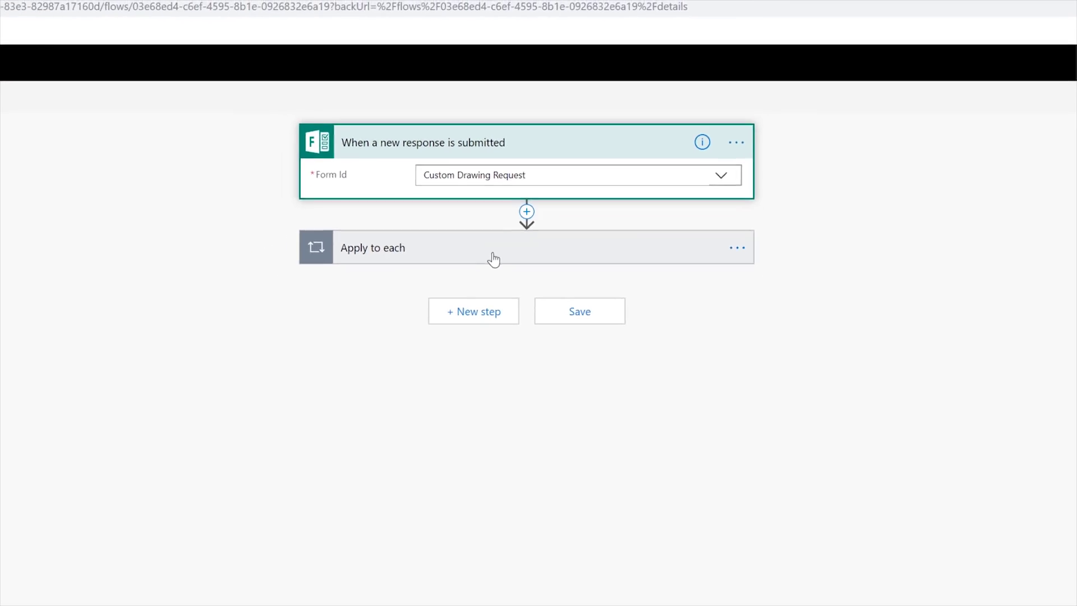
pyautogui.click(459, 10)
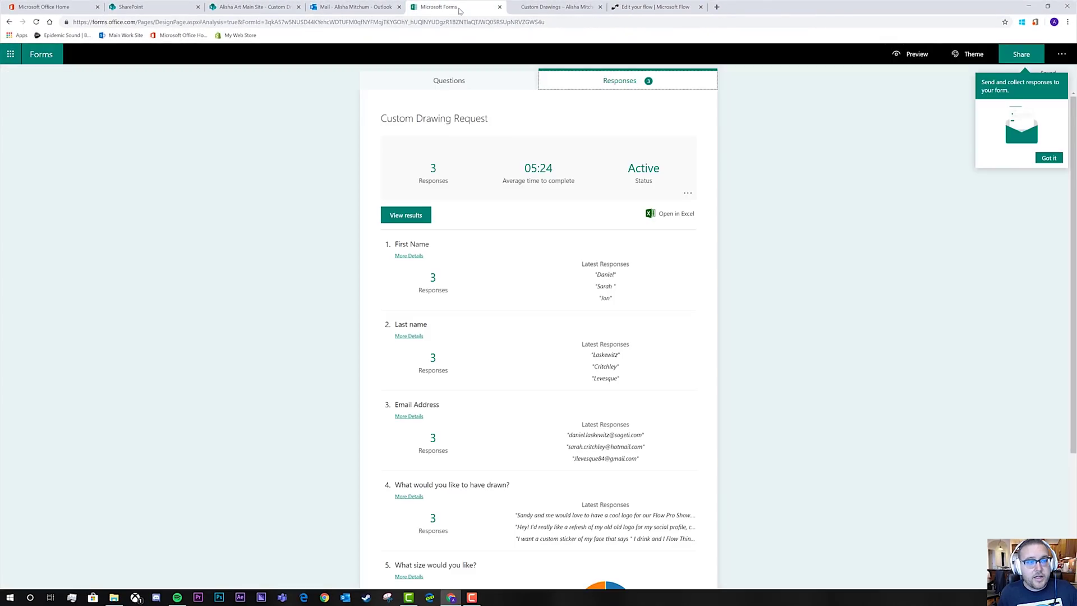
pyautogui.click(449, 81)
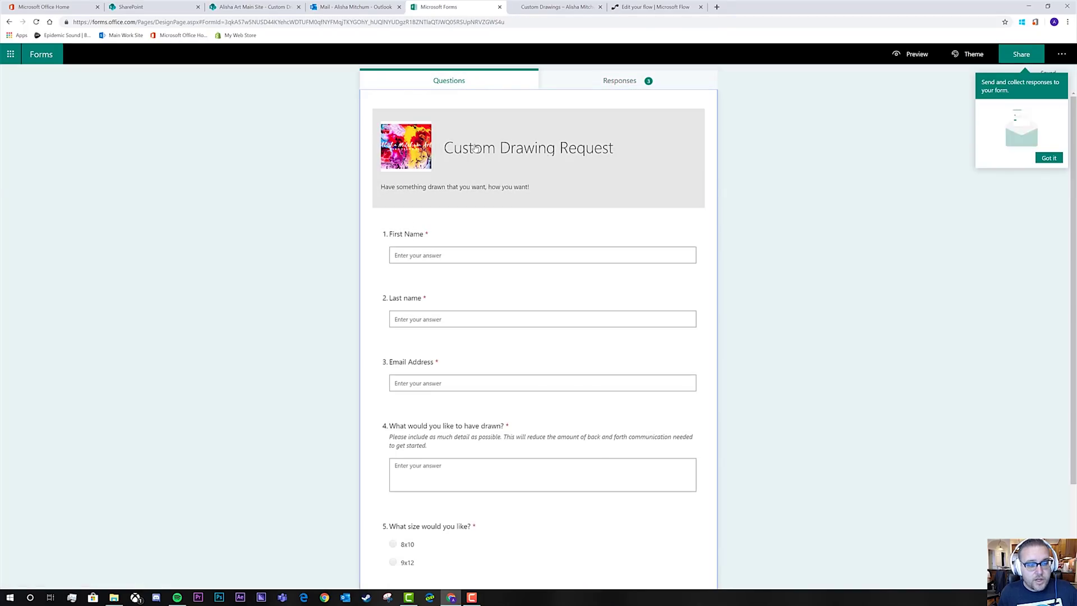
pyautogui.scroll(-2, 466, 244)
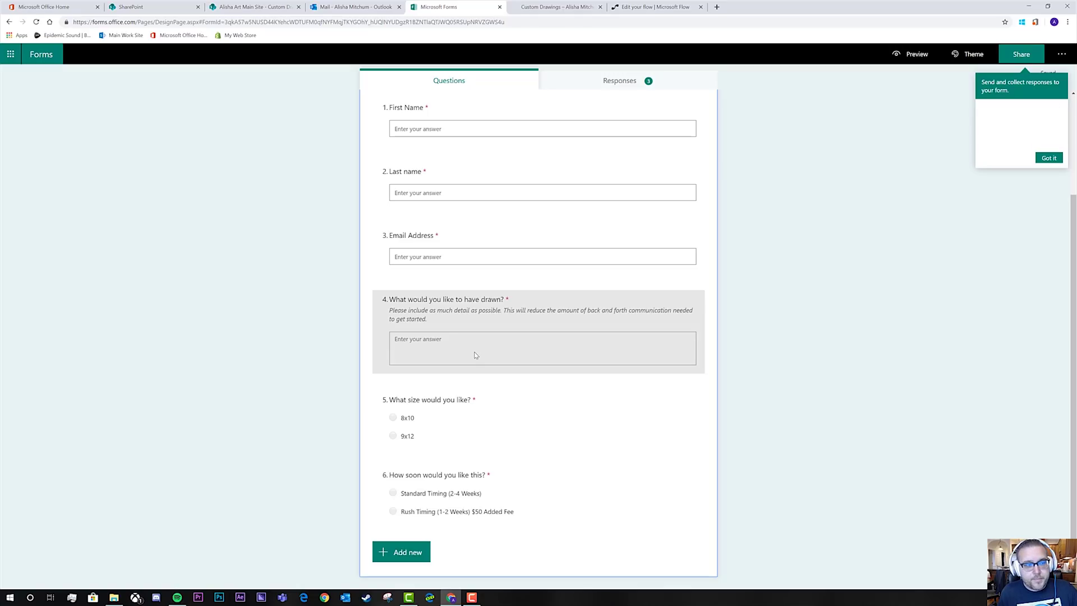
pyautogui.click(630, 10)
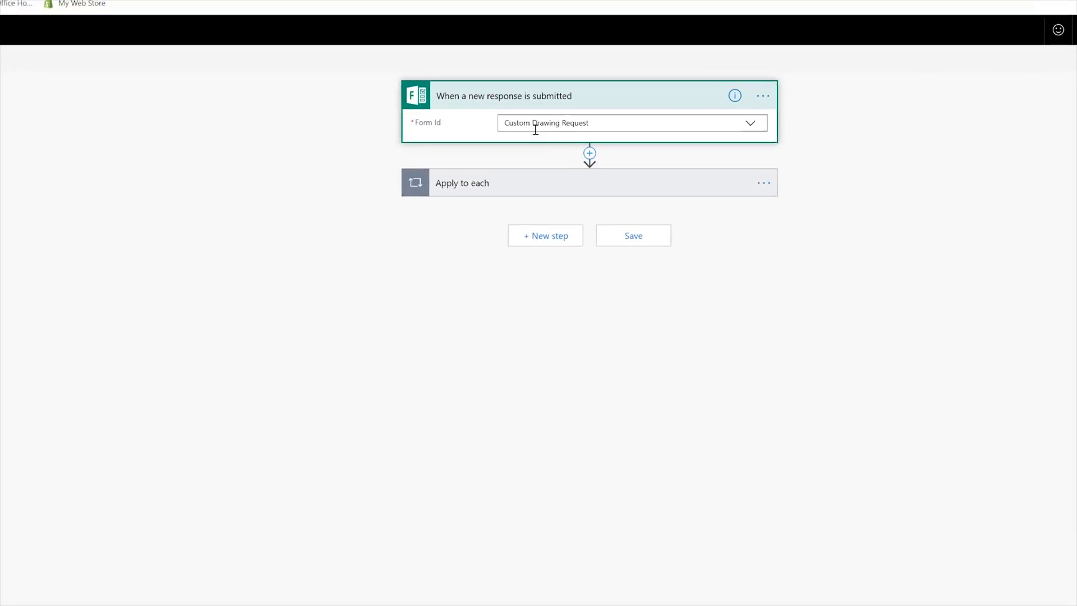
# Step: Expand the Apply to each loop and its Get response details action to view their settings
pyautogui.click(502, 215)
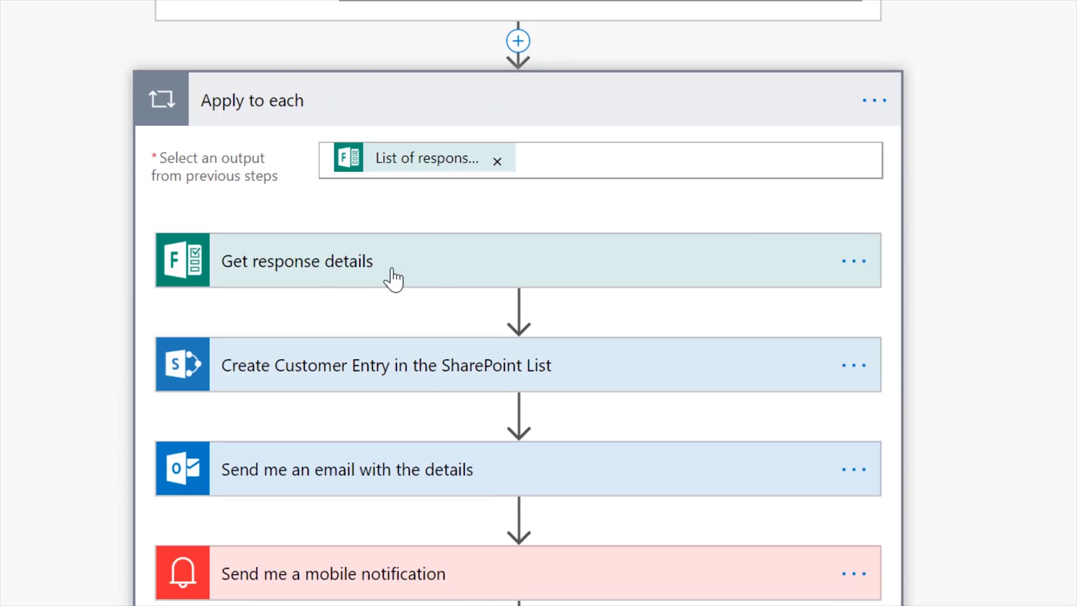
pyautogui.click(349, 286)
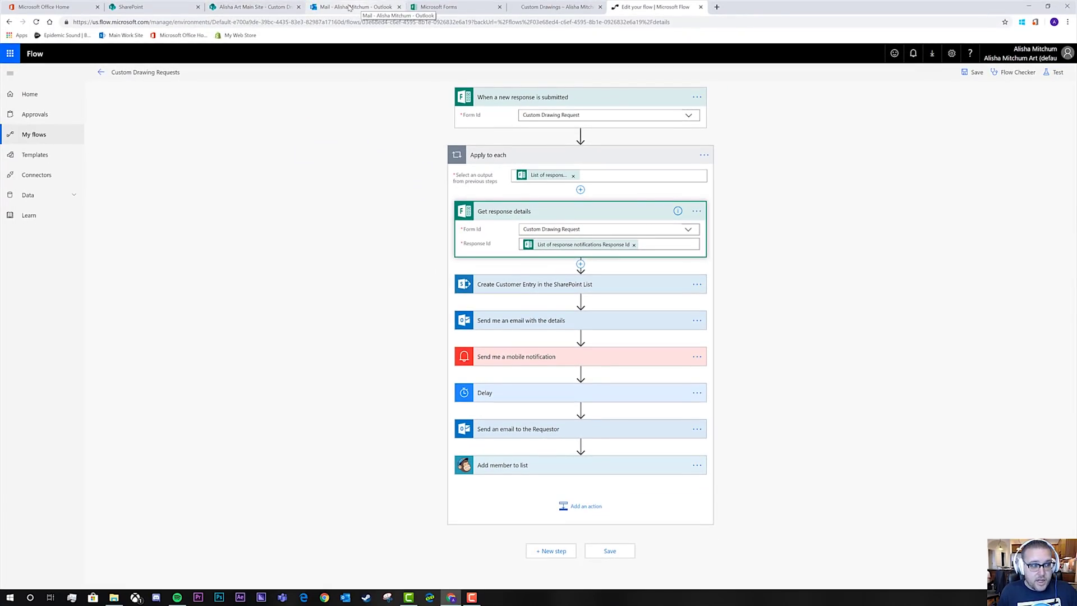
# Step: Compare the columns of SharePoint's Custom Drawing list with the field mappings in the flow's Create Customer Entry action
pyautogui.click(248, 8)
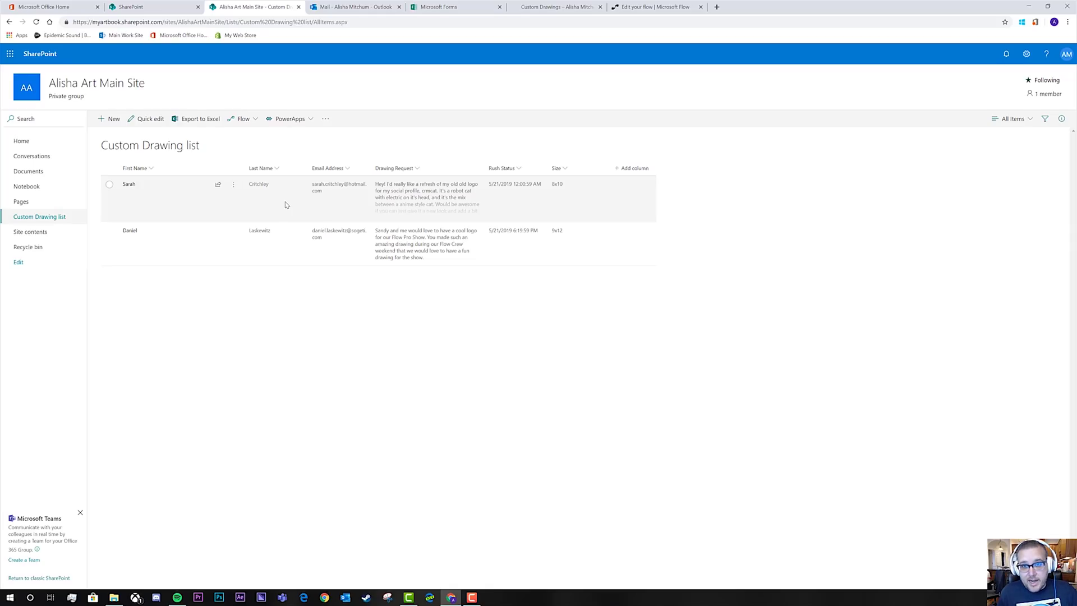
pyautogui.click(625, 8)
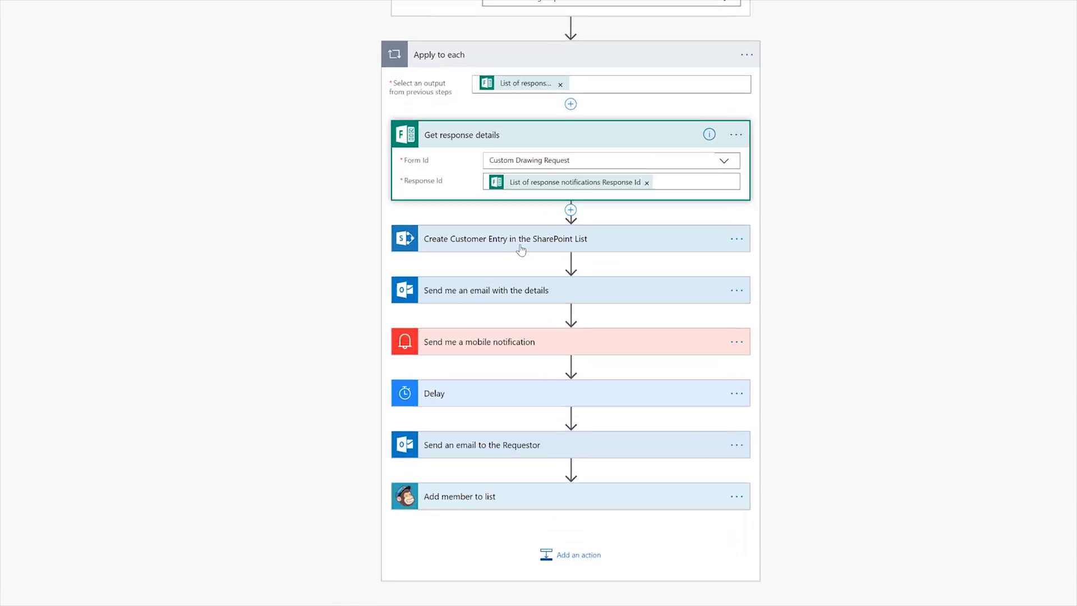
pyautogui.click(545, 291)
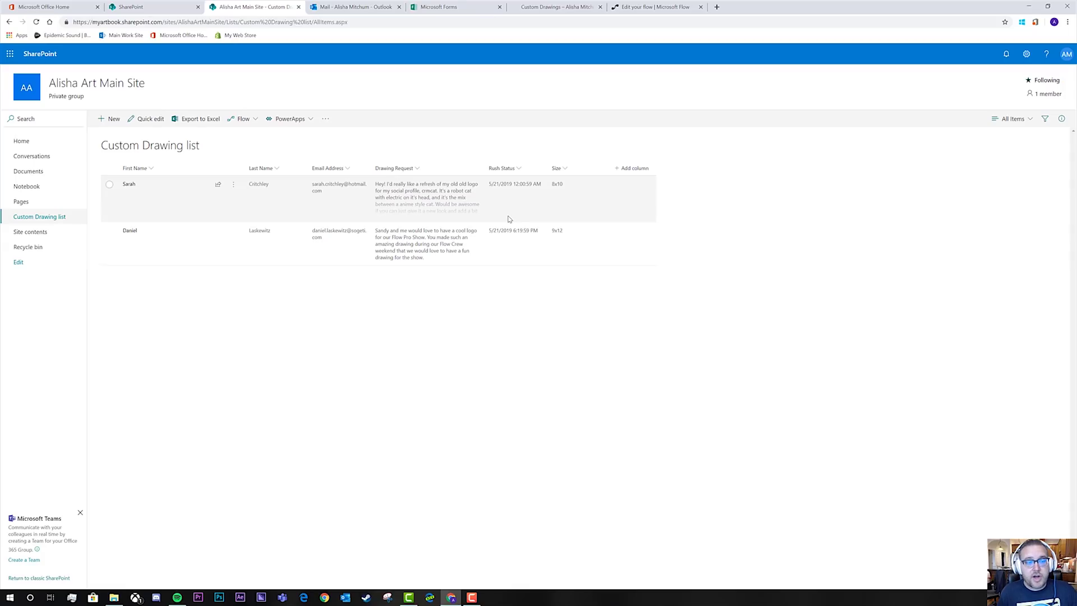
pyautogui.click(637, 5)
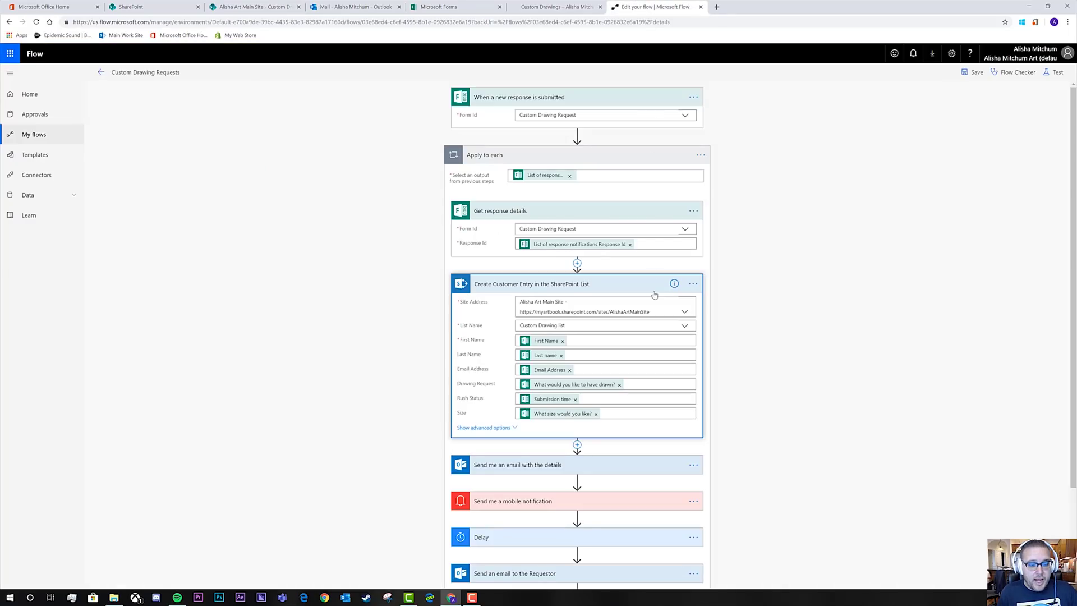
pyautogui.click(595, 212)
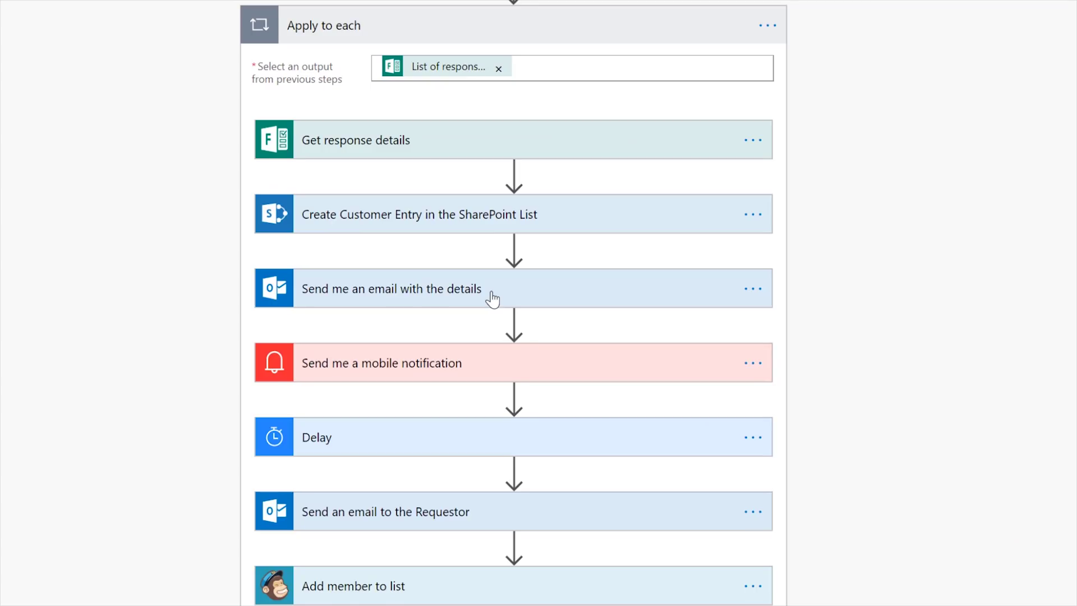
# Step: Review the Send me an email with the details action and the SharePoint list its item link refers to
pyautogui.click(493, 299)
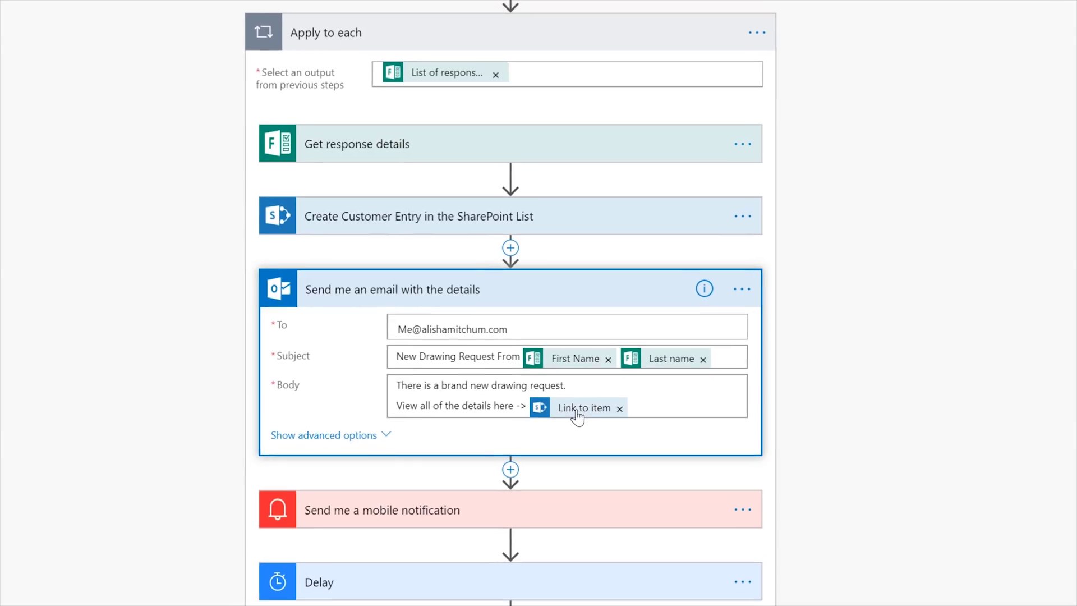
pyautogui.click(268, 9)
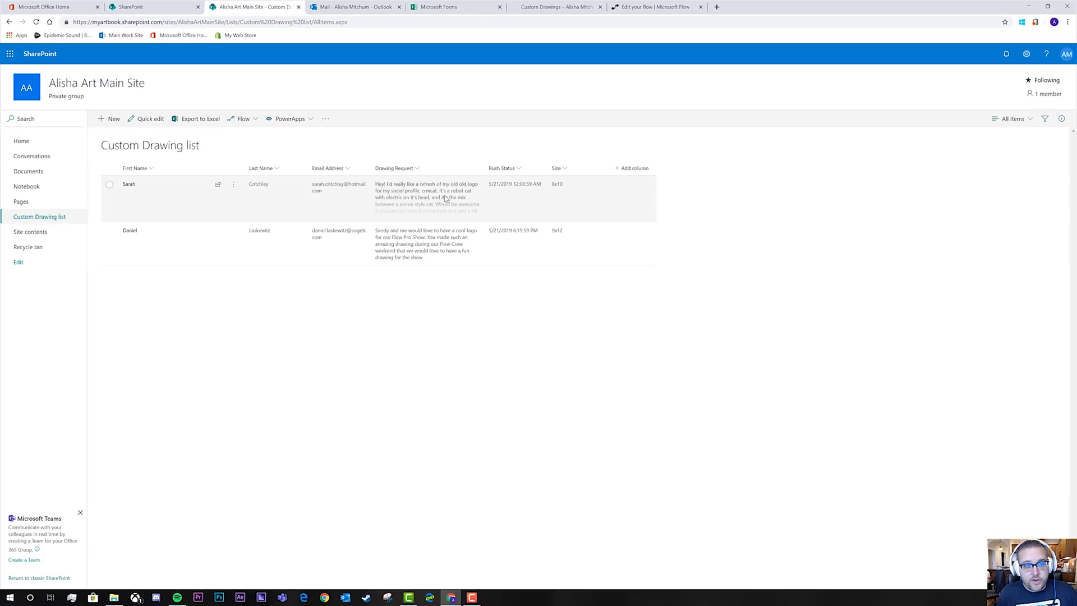
pyautogui.click(657, 11)
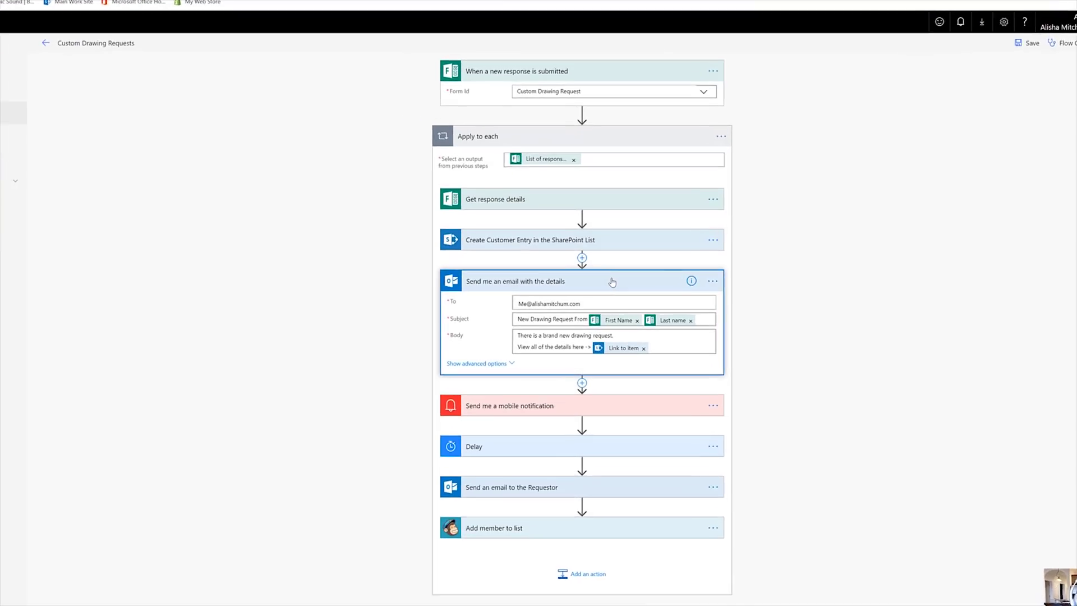
pyautogui.click(611, 282)
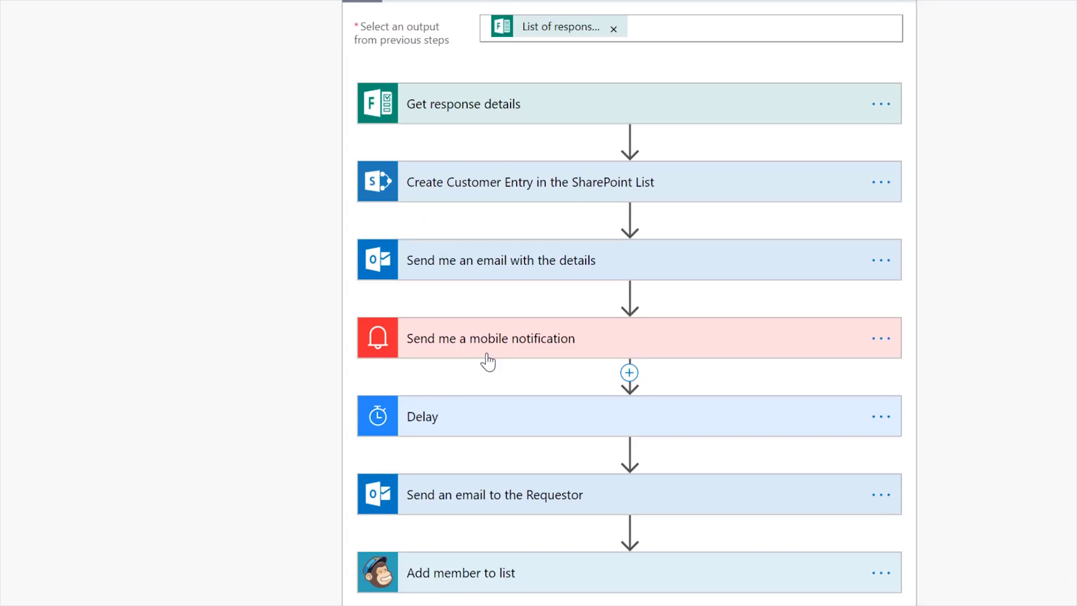
# Step: Review the text, link and link label of the Send me a mobile notification action
pyautogui.click(488, 352)
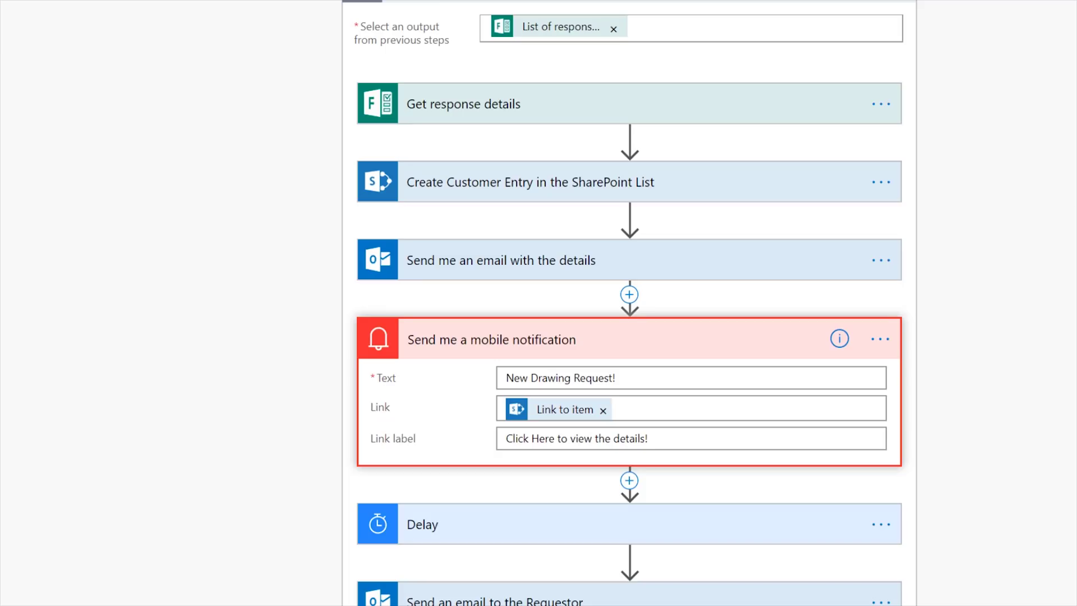
pyautogui.click(609, 343)
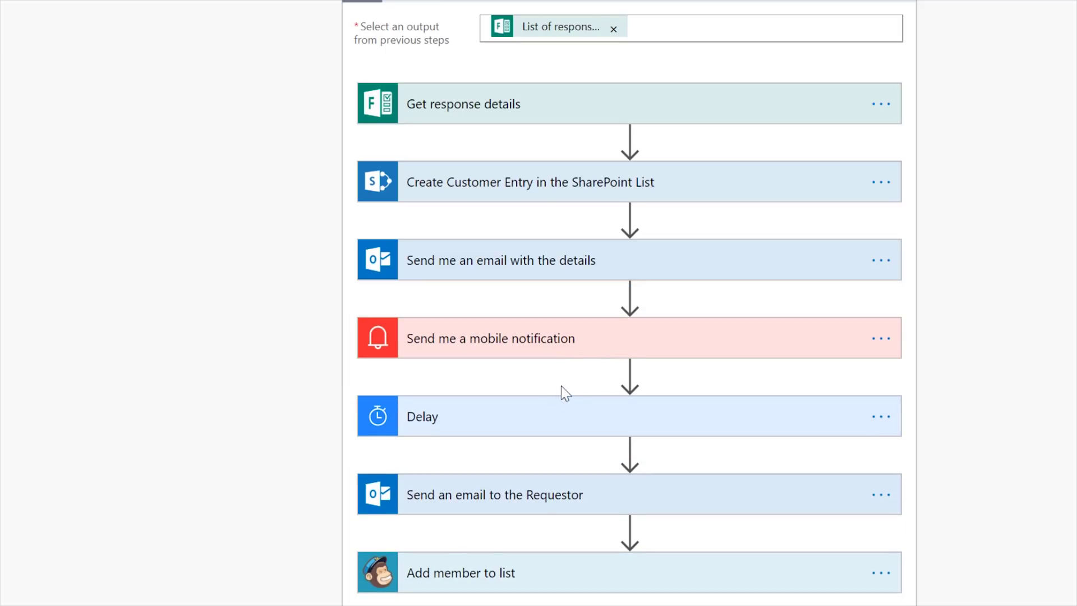
# Step: Expand the Delay and Send an email to the Requestor actions to view their settings
pyautogui.click(551, 434)
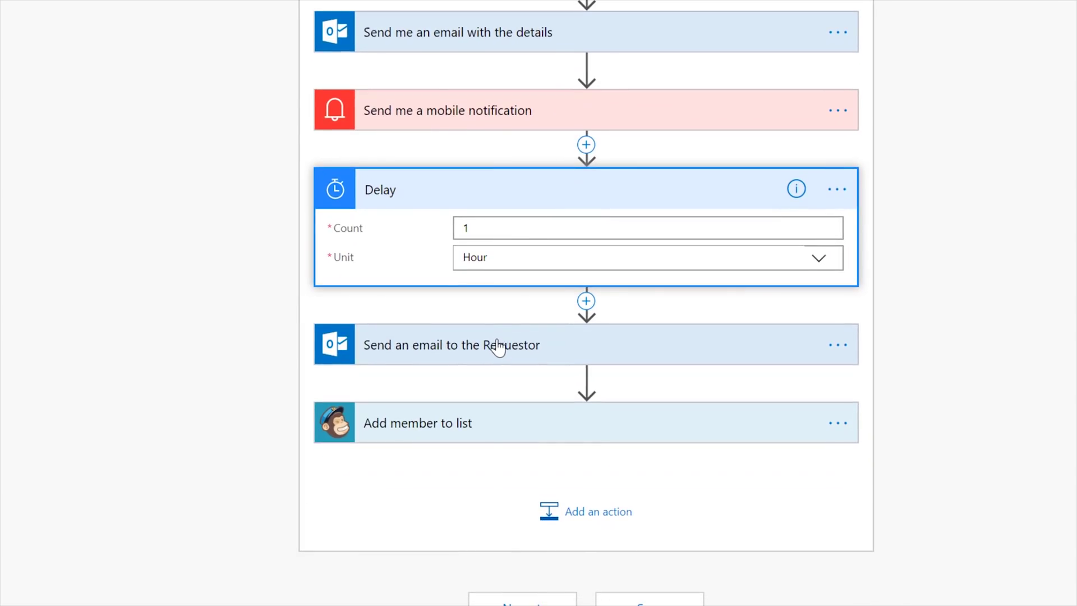
pyautogui.click(498, 346)
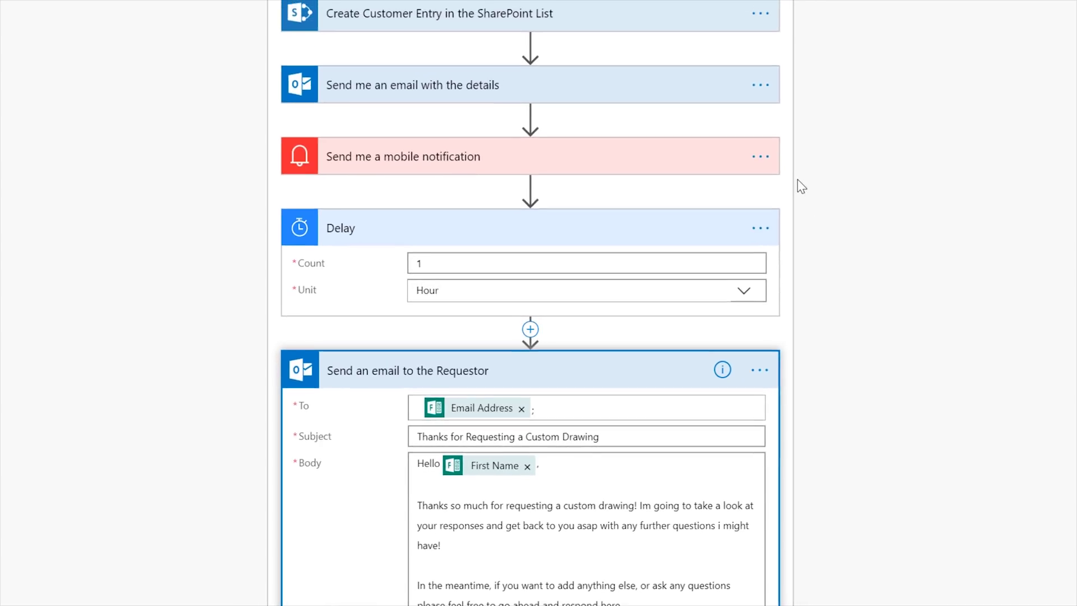
# Step: Remove the First Name token from the greeting in the Send an email to the Requestor body and reinsert First Name from Get response details
pyautogui.scroll(-8, 733, 234)
pyautogui.scroll(2, 581, 34)
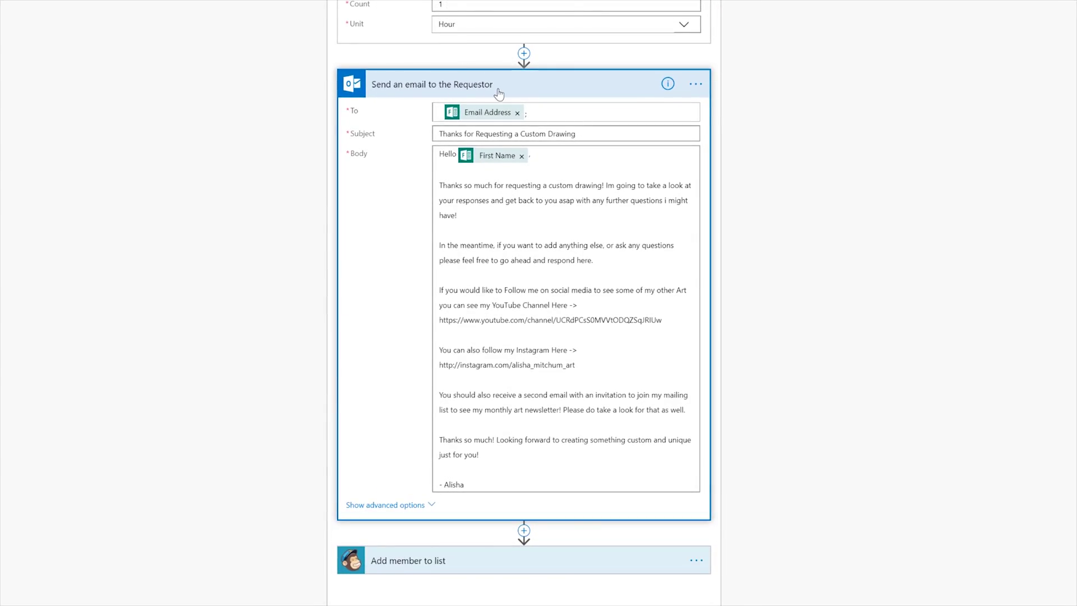
pyautogui.moveTo(476, 117)
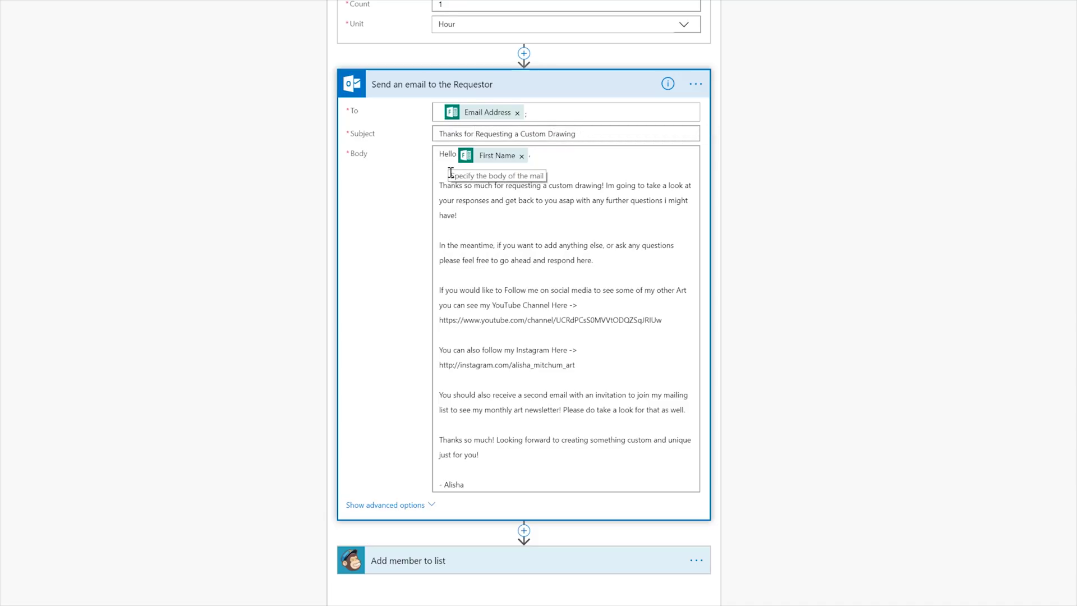
pyautogui.moveTo(492, 157)
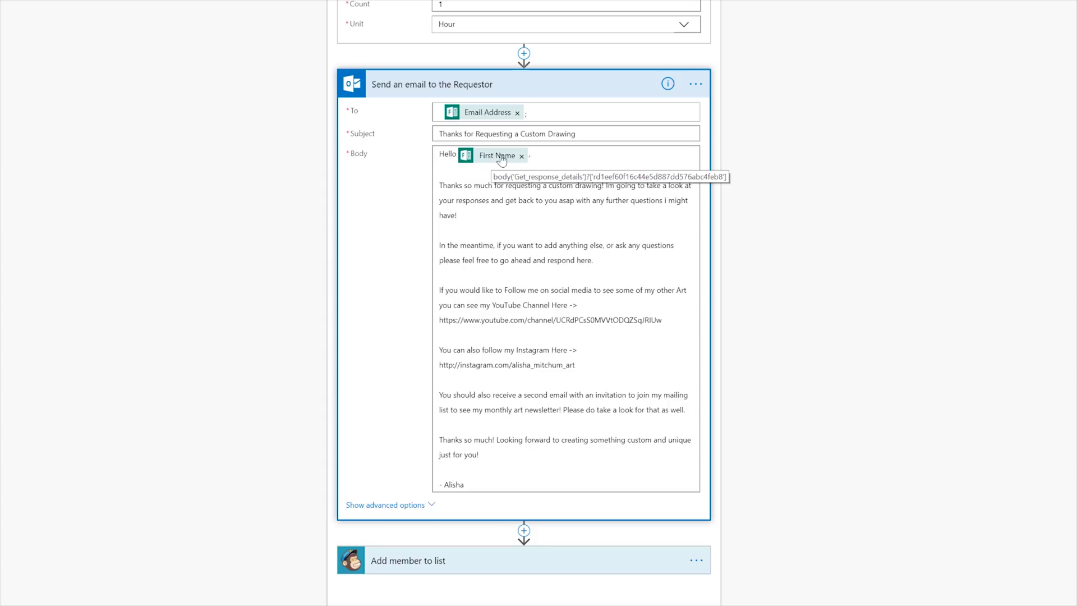
pyautogui.click(539, 159)
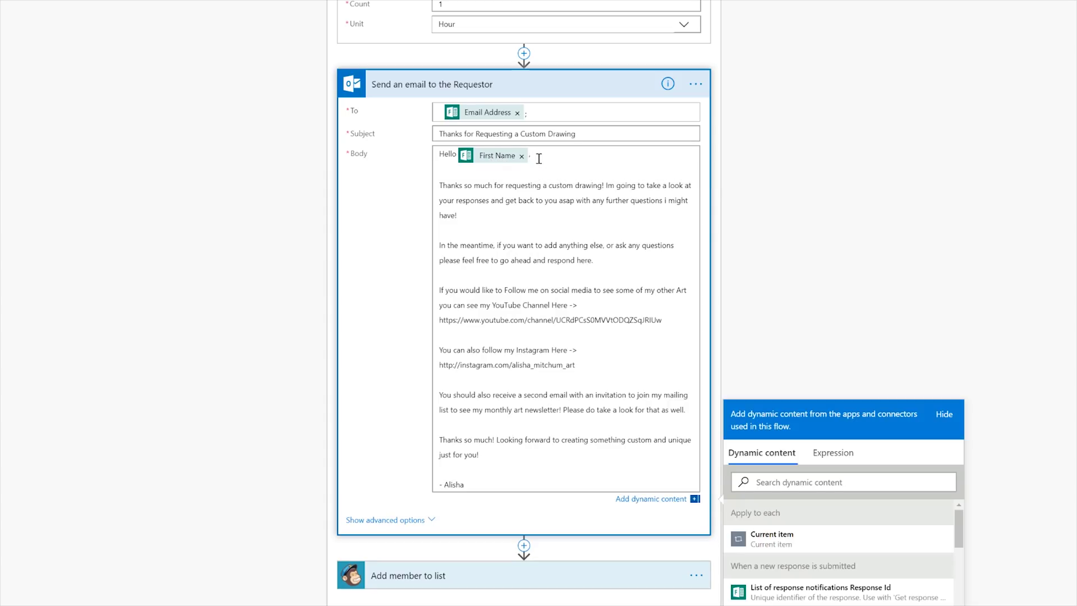
pyautogui.click(521, 156)
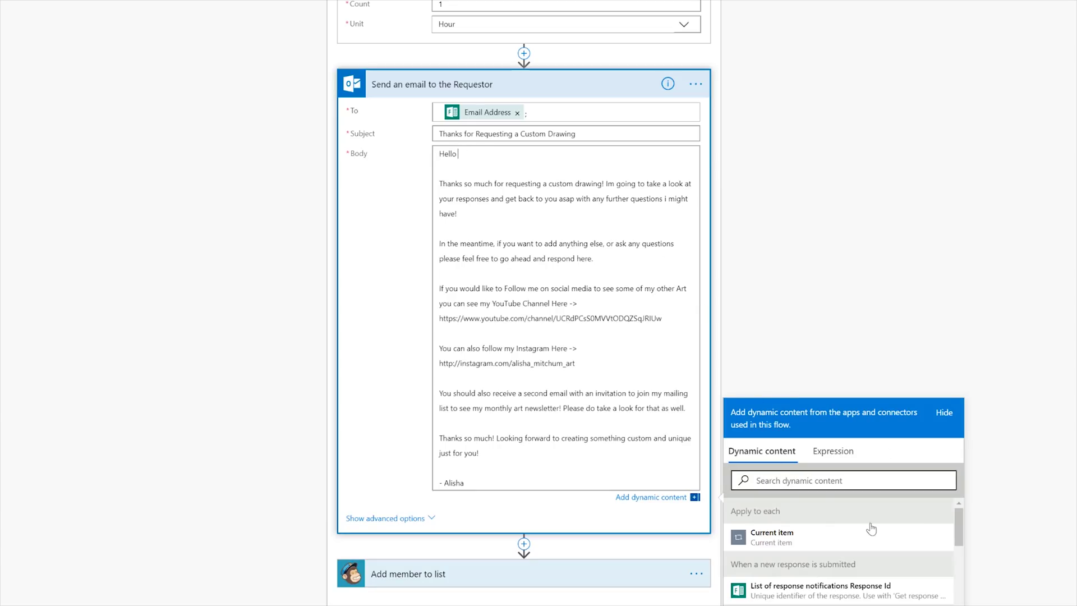
pyautogui.scroll(-1, 1012, 355)
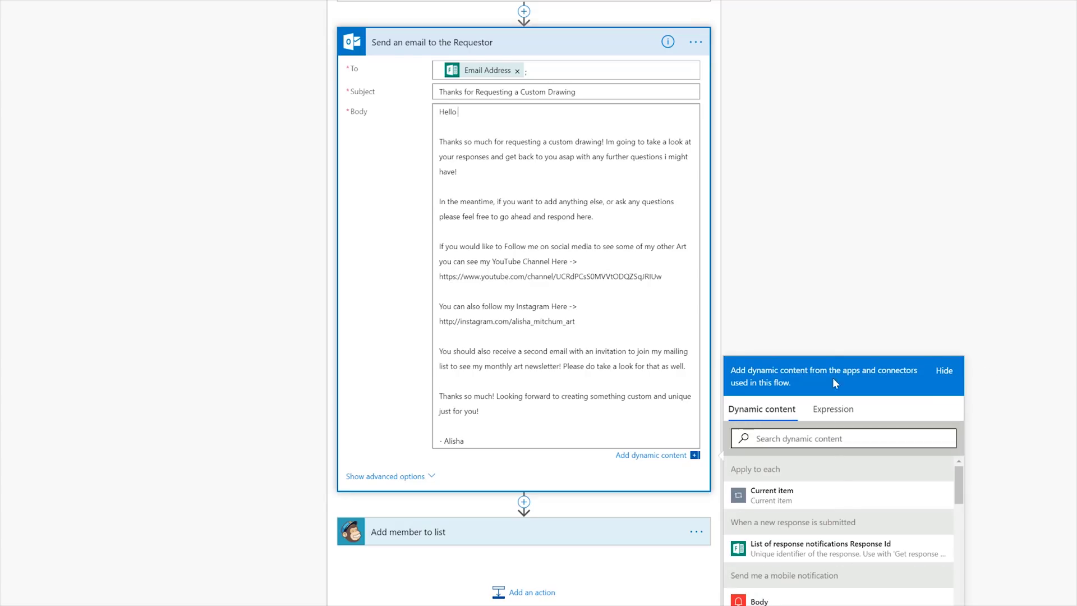
pyautogui.scroll(-2, 880, 498)
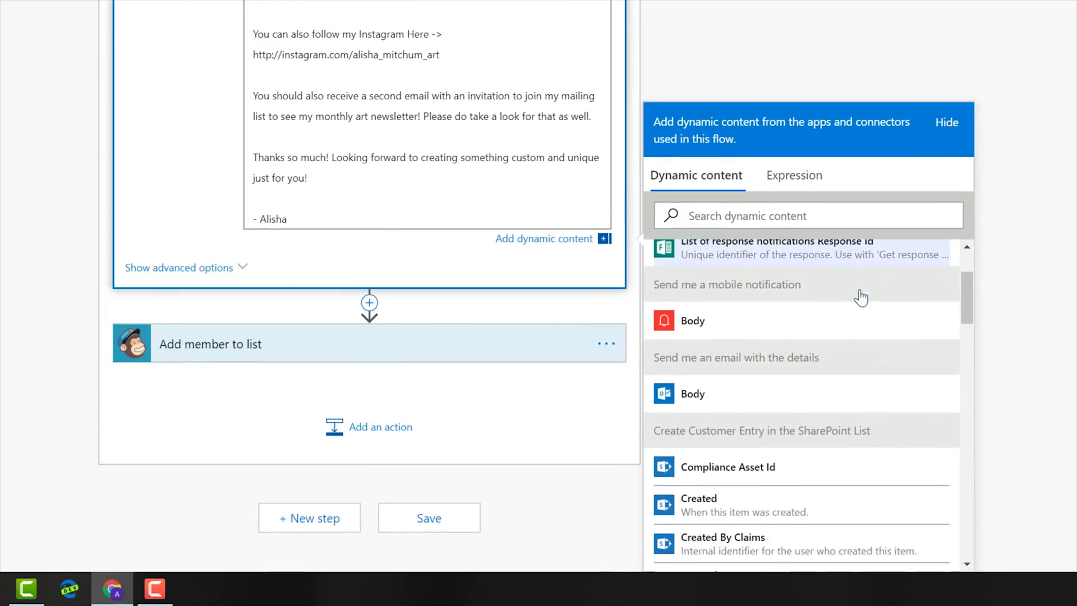
pyautogui.scroll(-15, 860, 297)
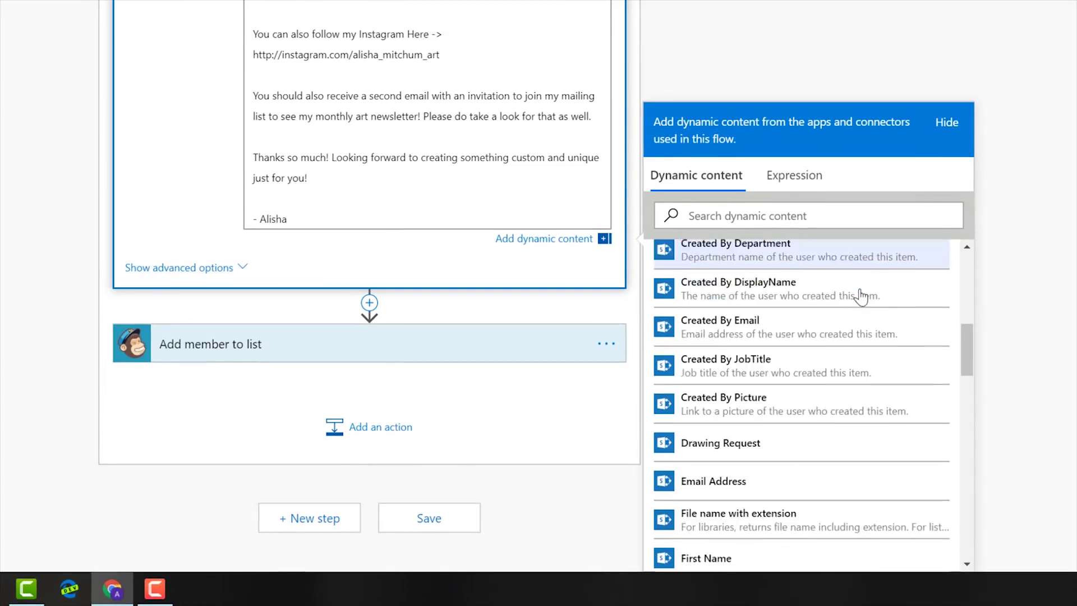
pyautogui.scroll(-10, 781, 299)
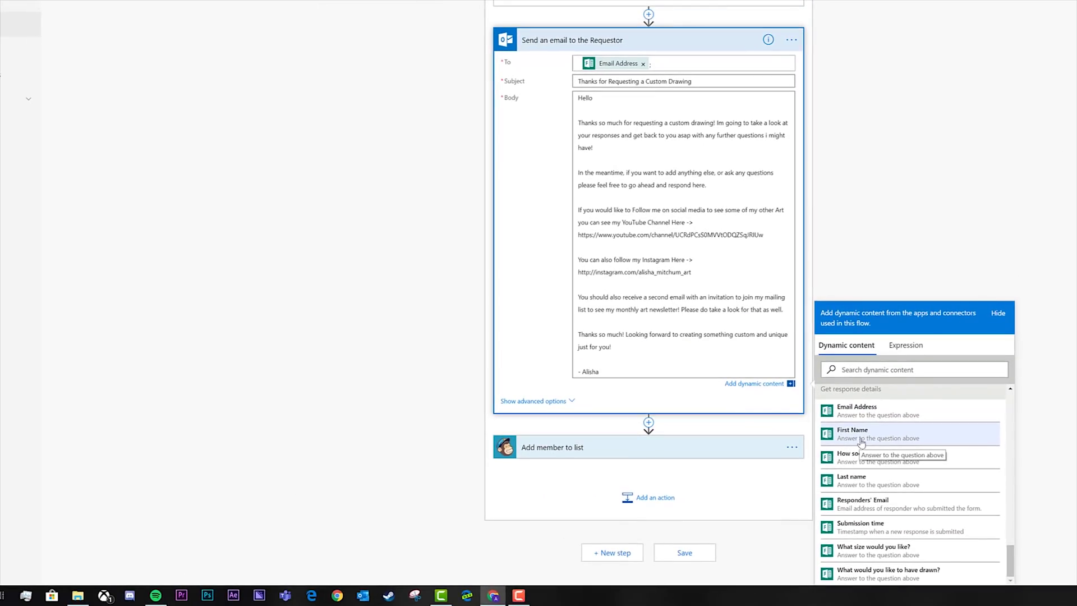
pyautogui.click(864, 438)
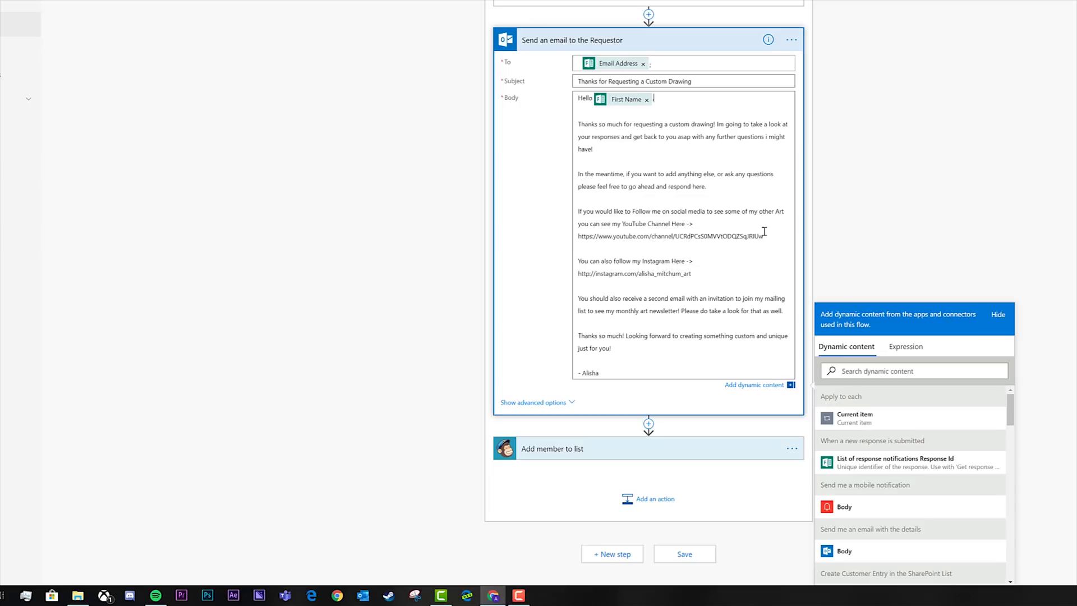
# Step: Review the YouTube link, Instagram link and mailing list paragraph in the requestor email's body, and collapse the email and Delay actions
pyautogui.moveTo(764, 236); pyautogui.dragTo(566, 243)
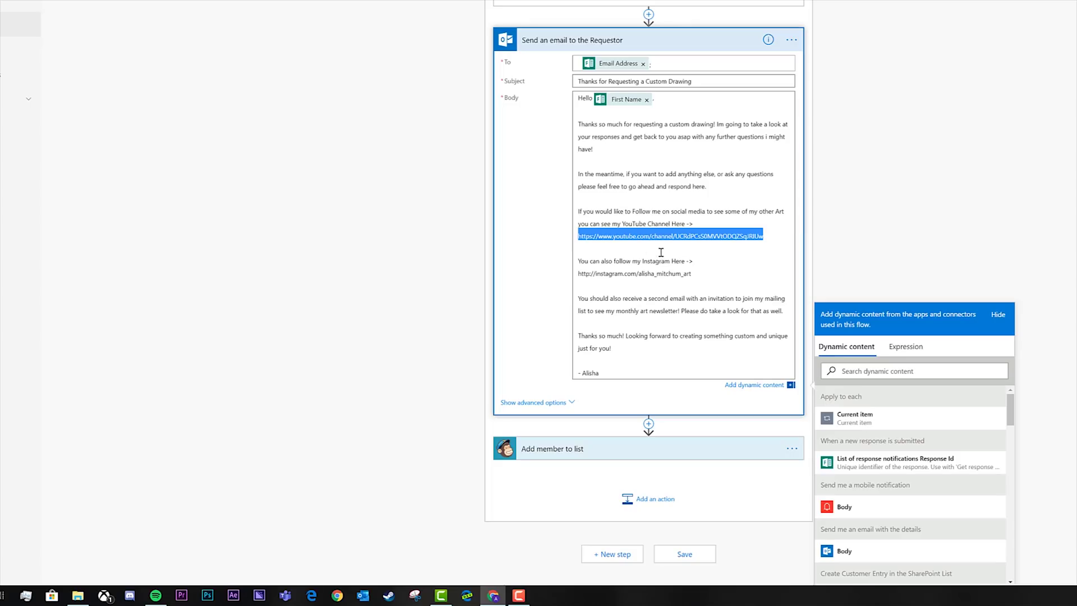
pyautogui.moveTo(697, 273); pyautogui.dragTo(573, 273)
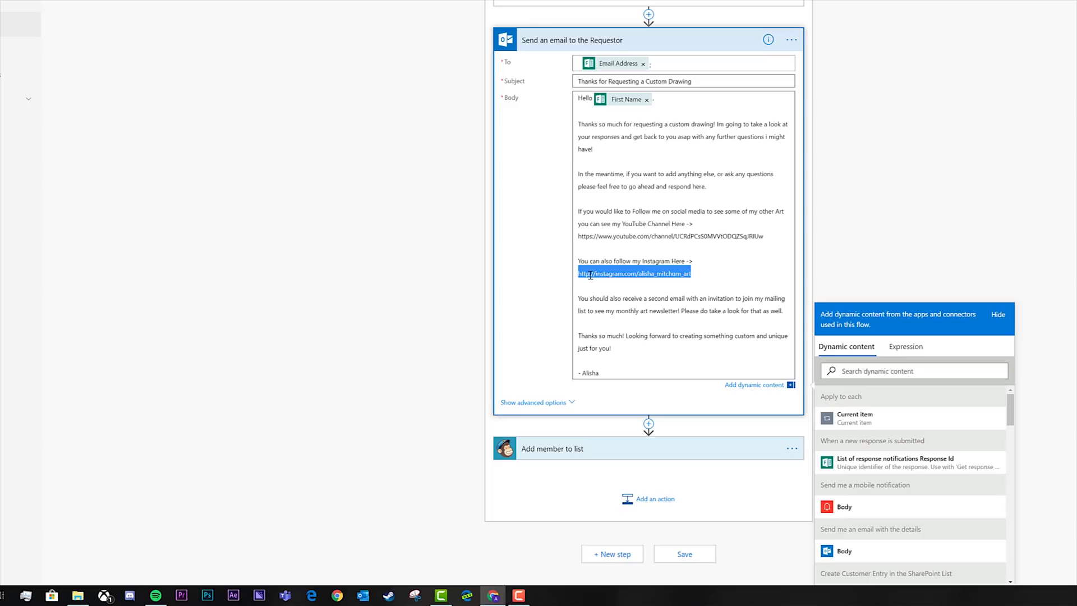
pyautogui.click(717, 265)
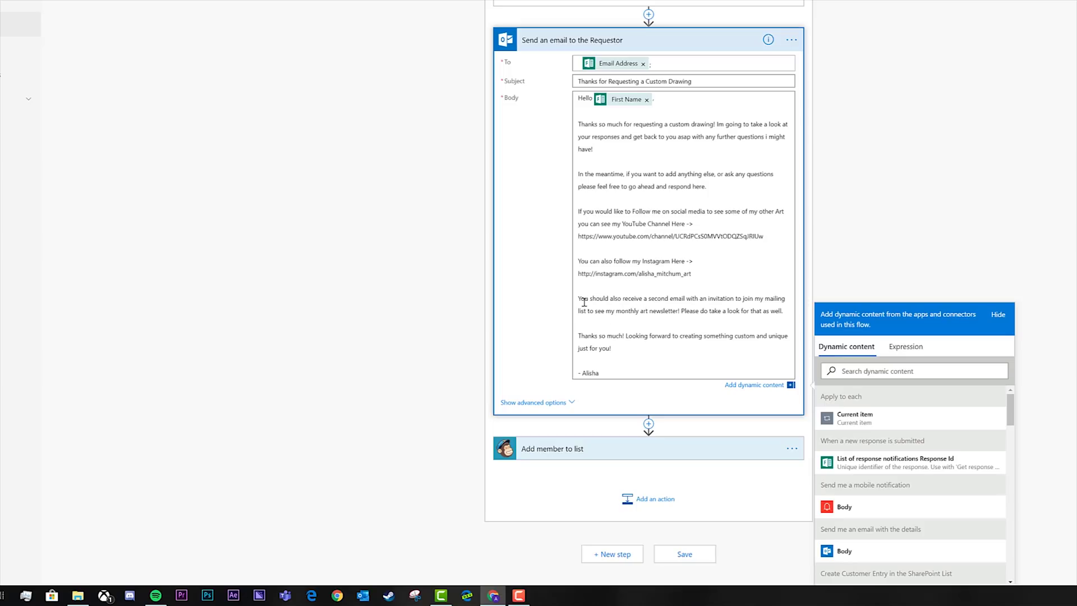
pyautogui.click(650, 298)
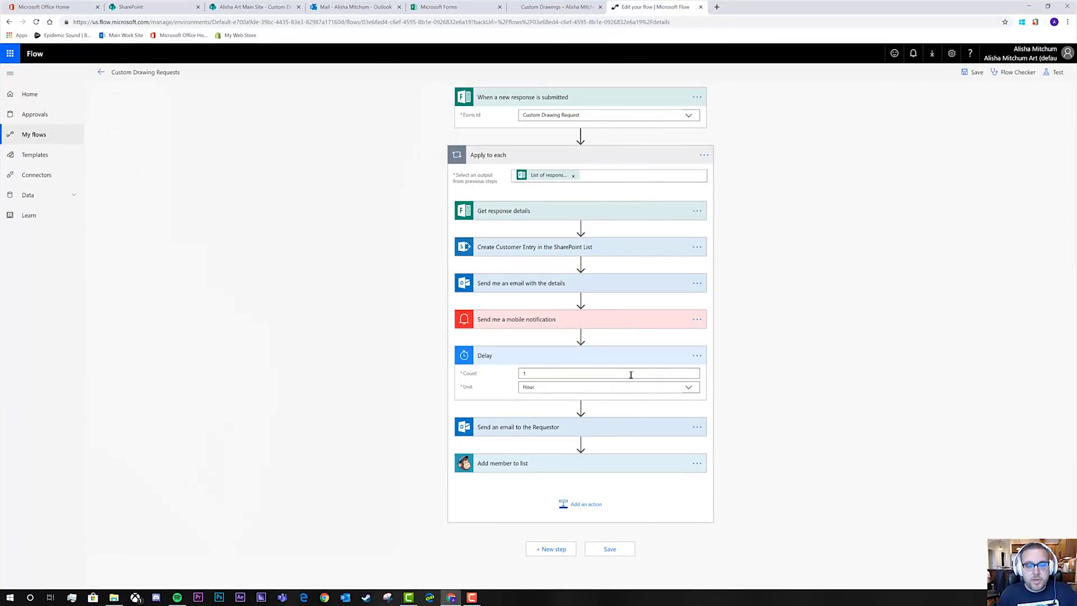
pyautogui.click(645, 357)
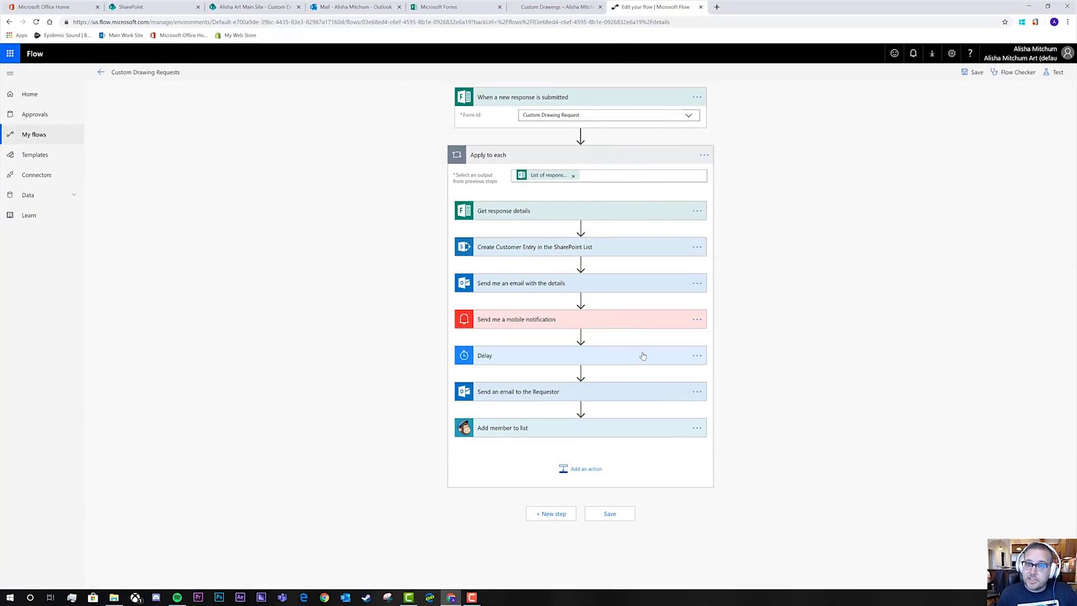
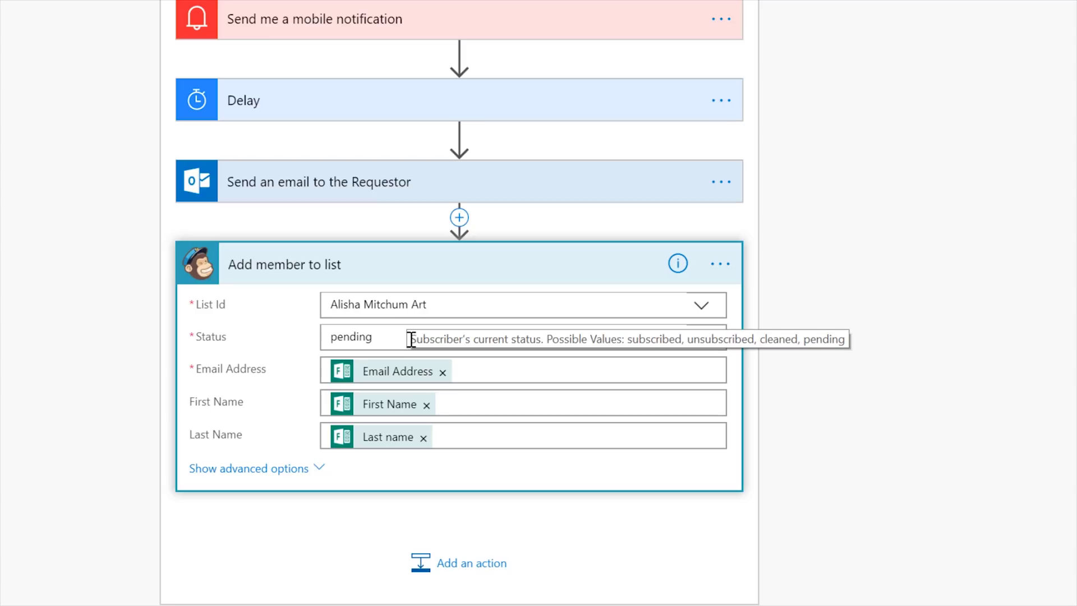
# Step: Select pending as the Status in the Add member to list action and collapse the action
pyautogui.click(702, 342)
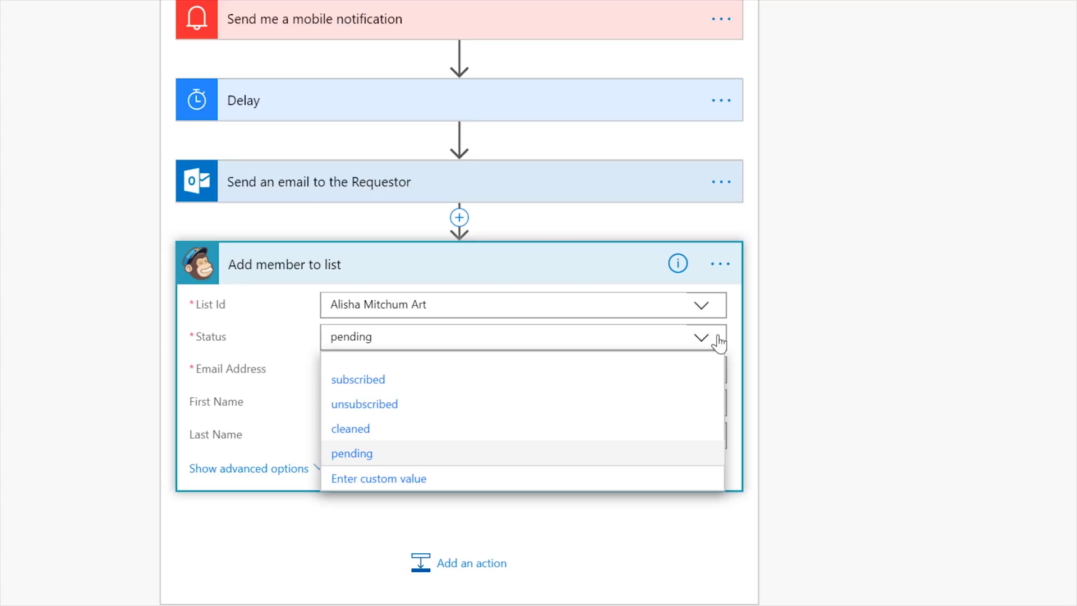
pyautogui.click(362, 455)
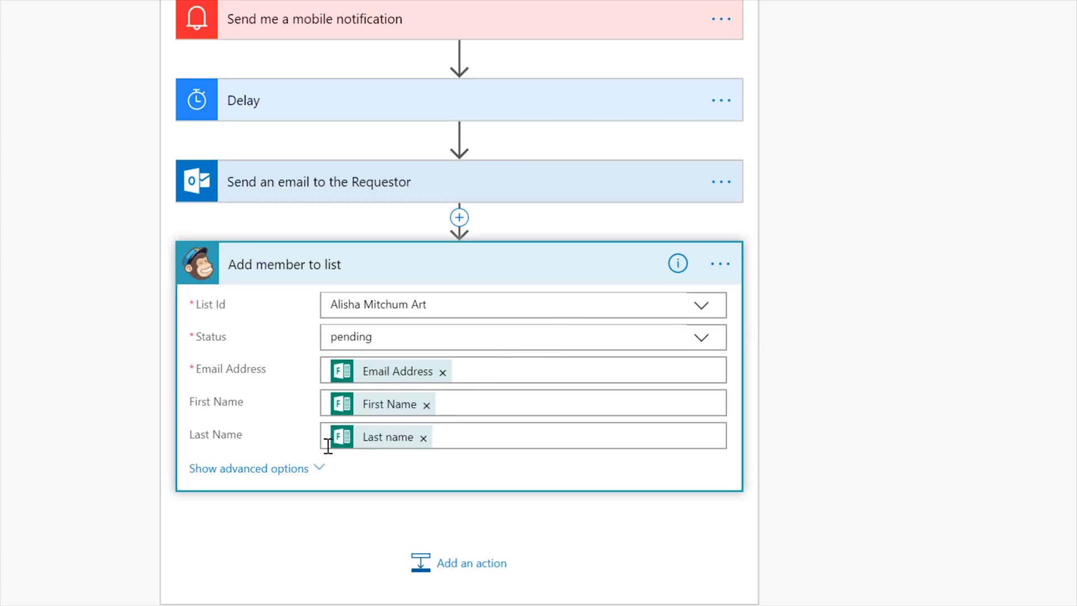
pyautogui.moveTo(363, 346)
pyautogui.click(524, 274)
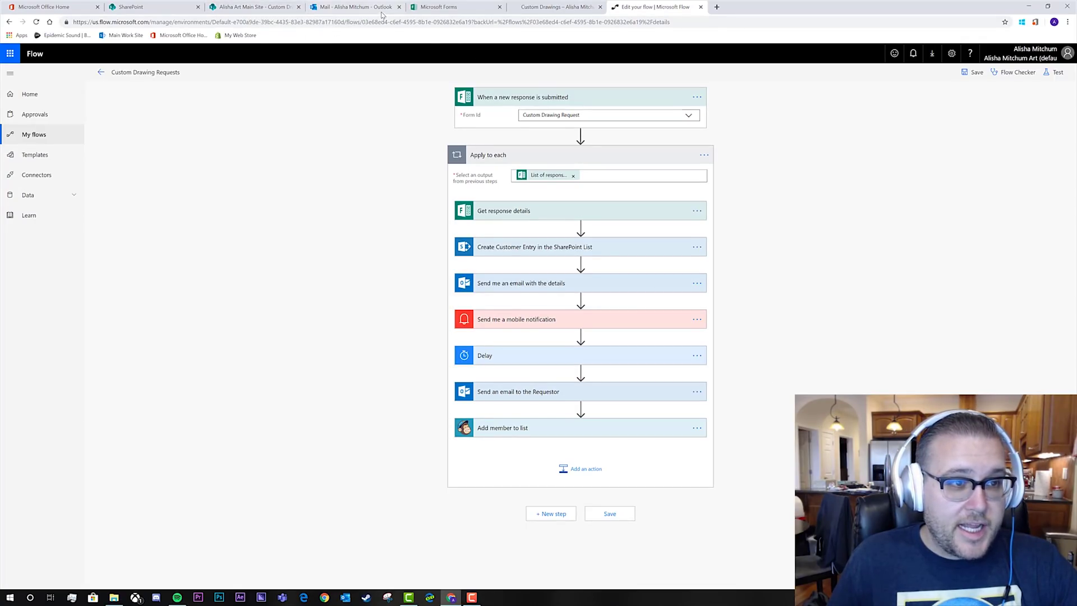
# Step: Switch to Outlook and examine the New Drawing Request emails in the inbox, including the SharePoint entry linked in the newest one
pyautogui.click(350, 9)
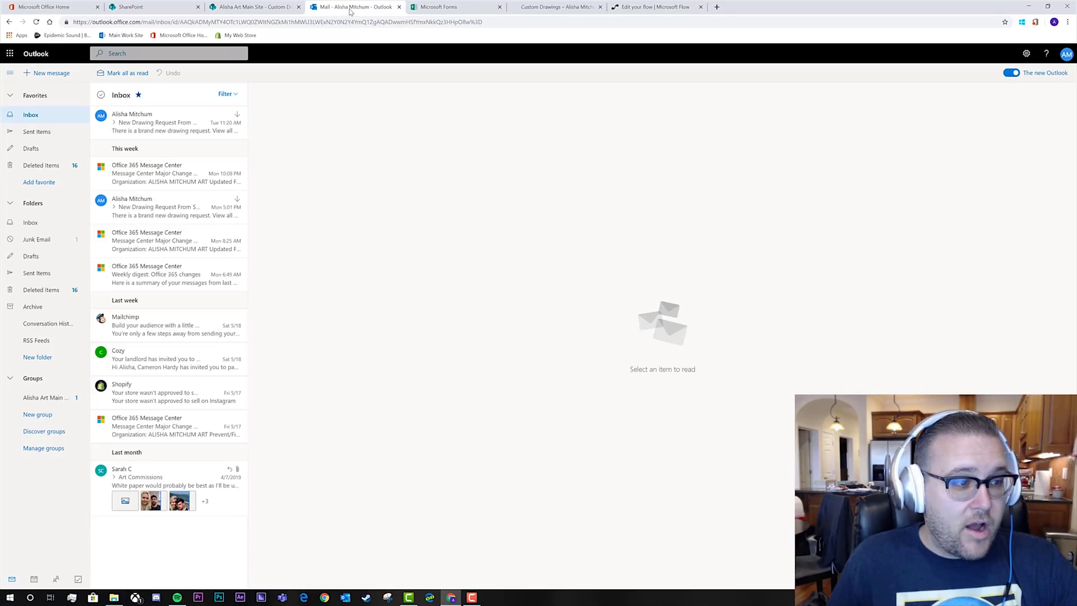
pyautogui.click(187, 124)
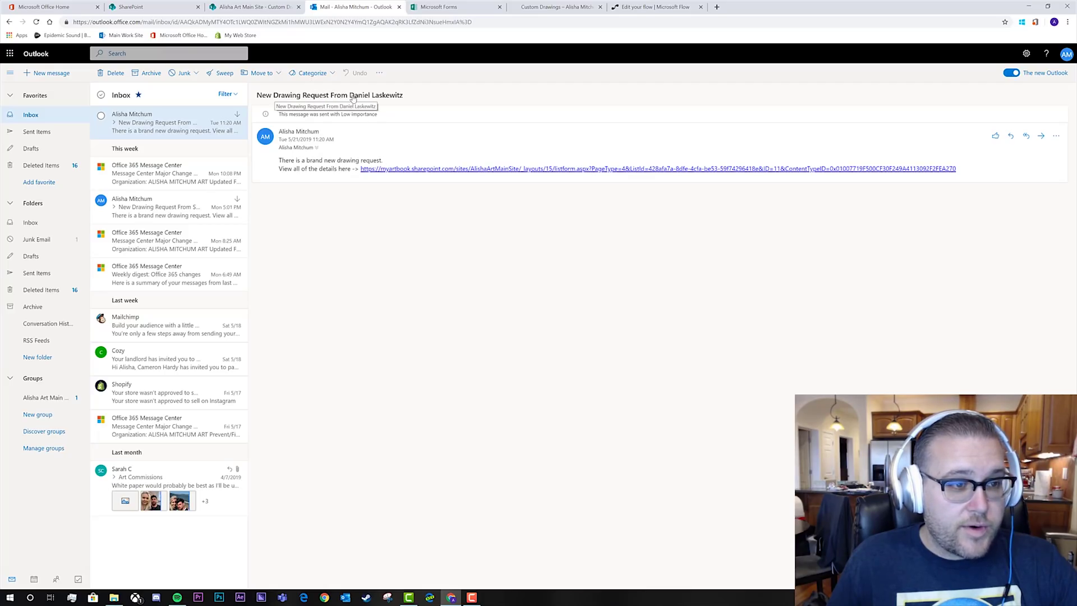
pyautogui.click(547, 169)
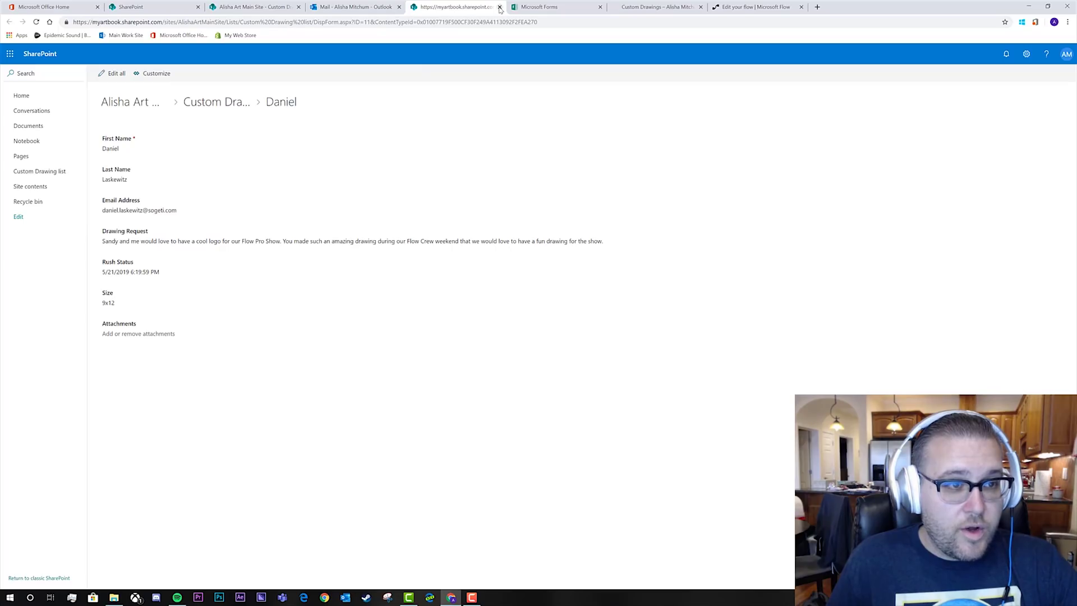
pyautogui.click(500, 7)
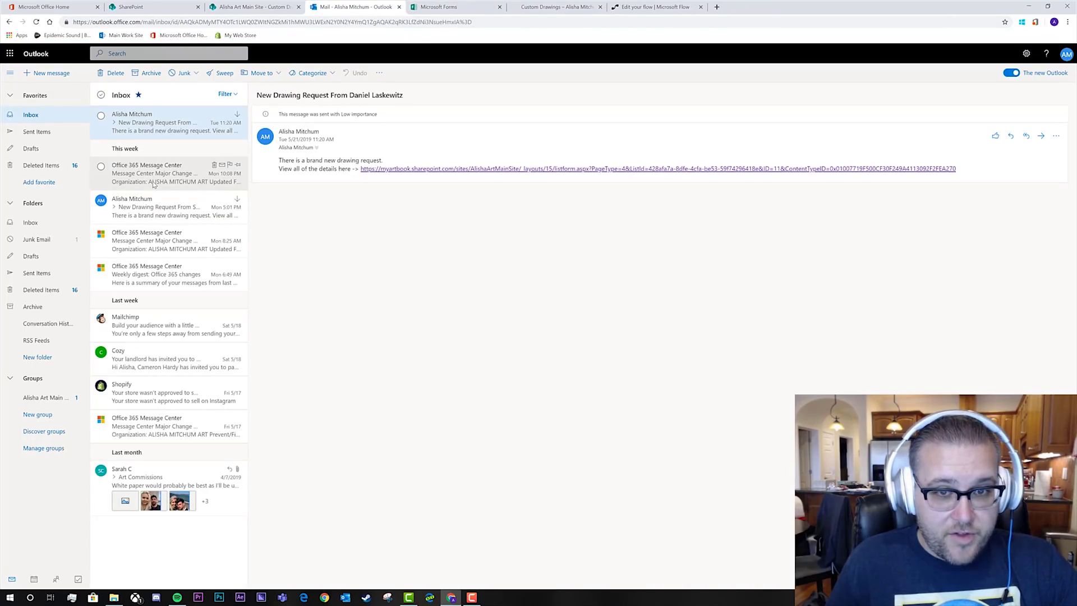
pyautogui.click(167, 207)
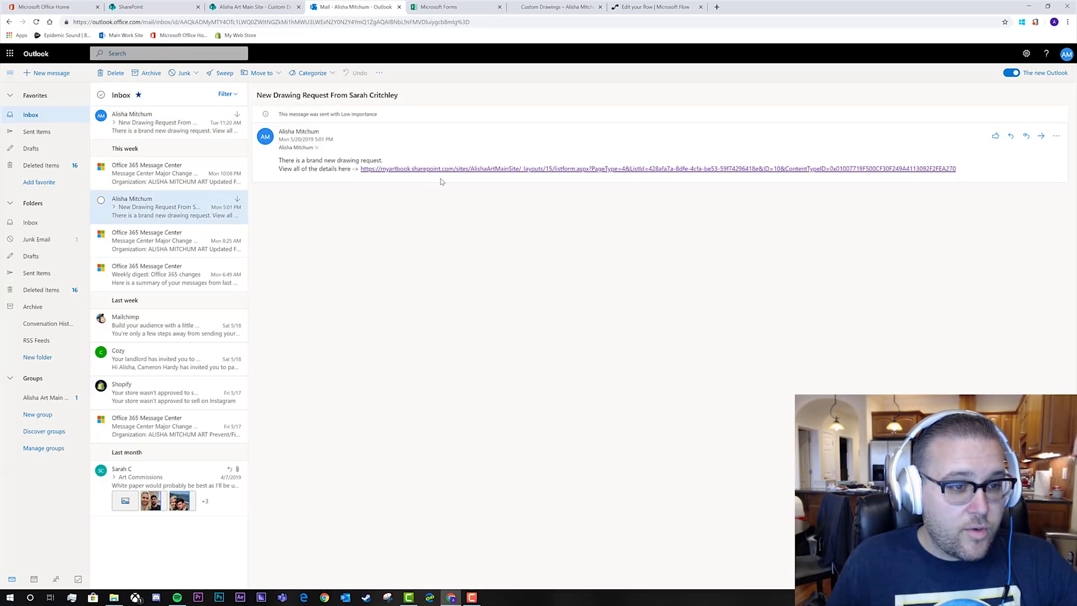
pyautogui.click(158, 236)
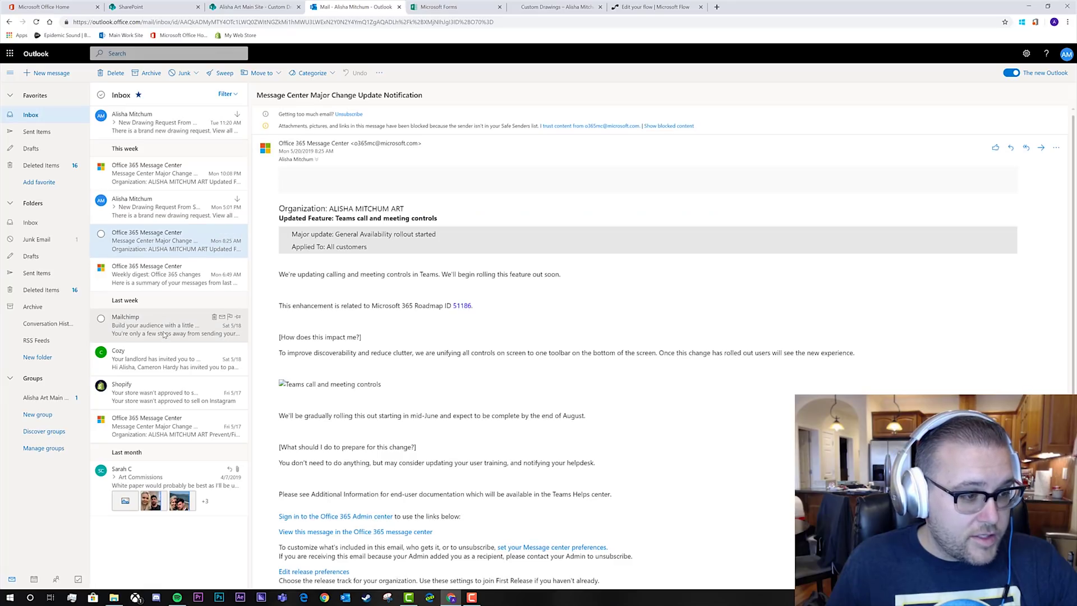
# Step: Check the latest Thanks for Requesting a Custom Drawing email in Outlook's Sent Items, and return to the flow editor
pyautogui.click(31, 113)
pyautogui.click(34, 133)
pyautogui.click(173, 147)
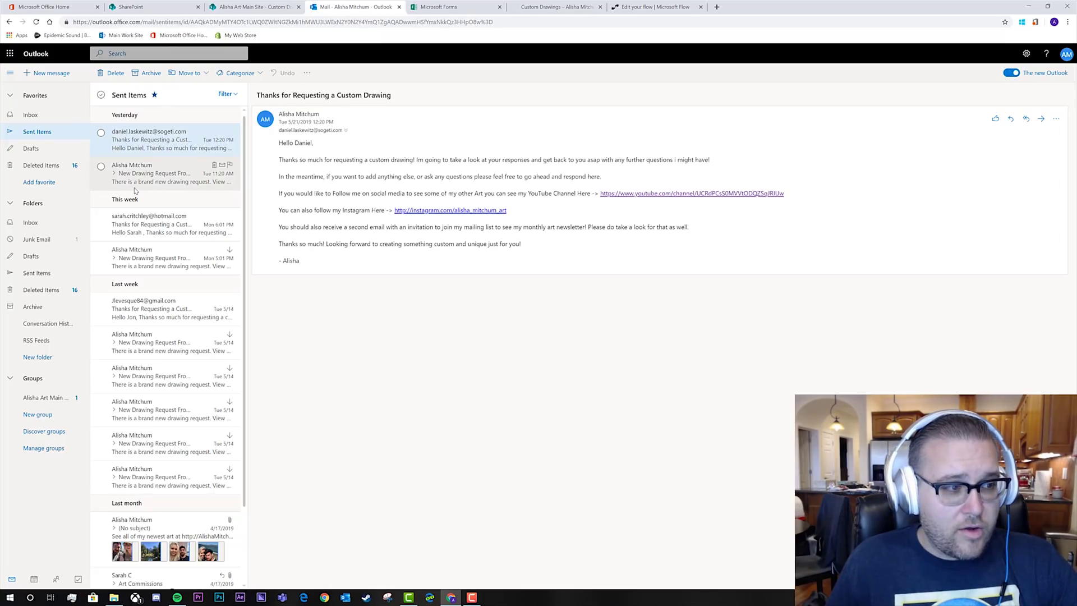
pyautogui.click(624, 8)
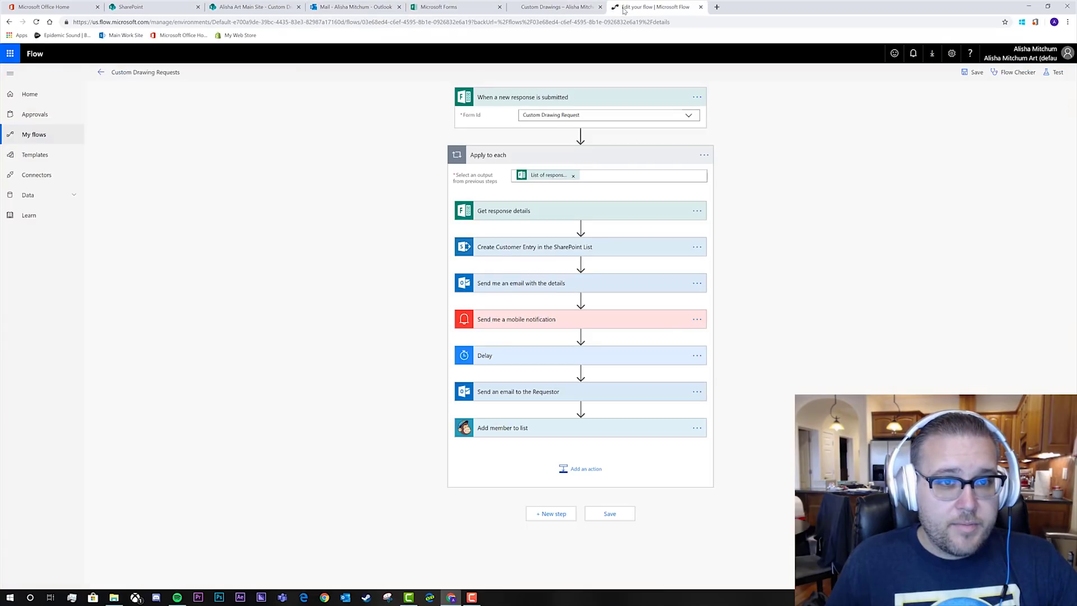